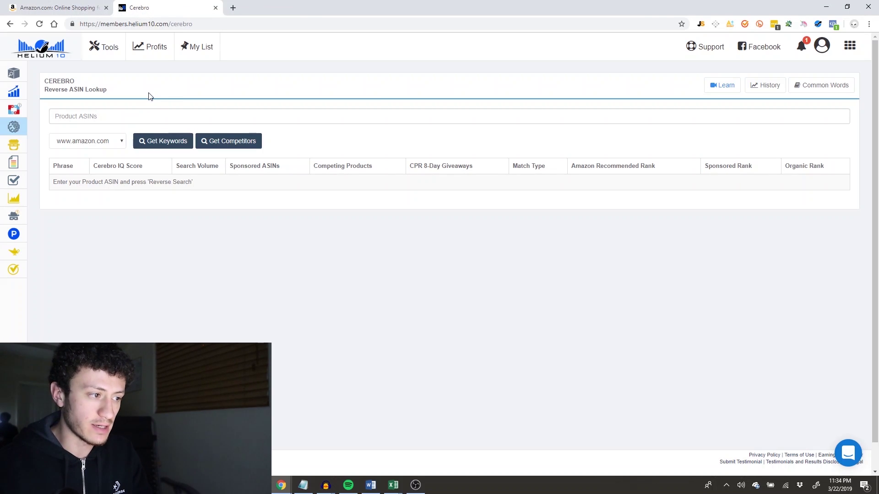
Search Amazon for "portable chair for tanning" and review the results' sales data in the Jungle Scout extension
{"action": "left_click", "coordinate": [59, 8]}
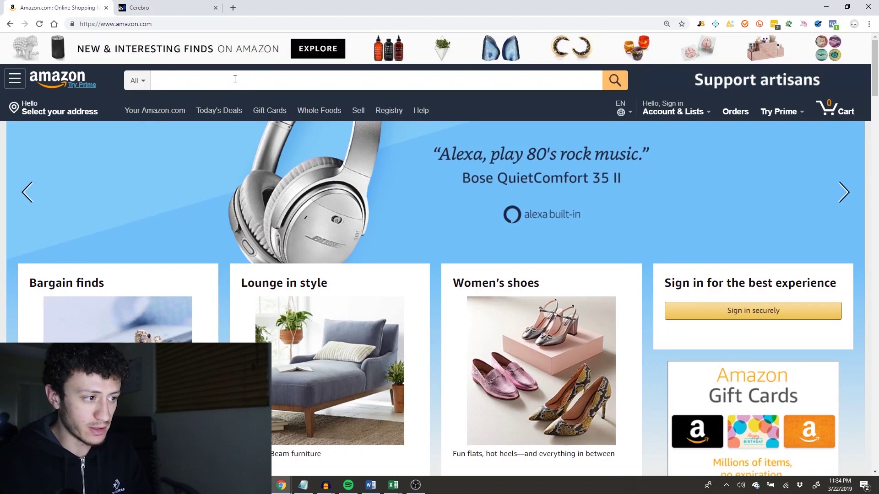
{"action": "left_click", "coordinate": [235, 79]}
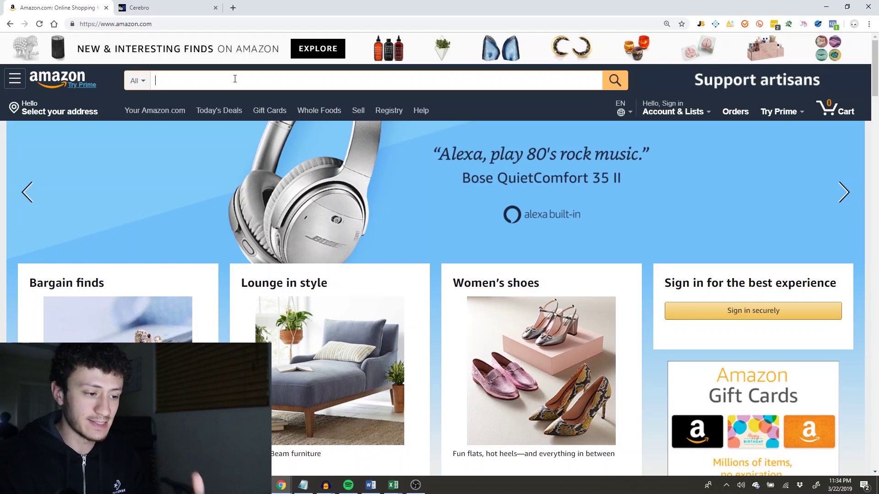
{"action": "type", "text": "portable chiir"}
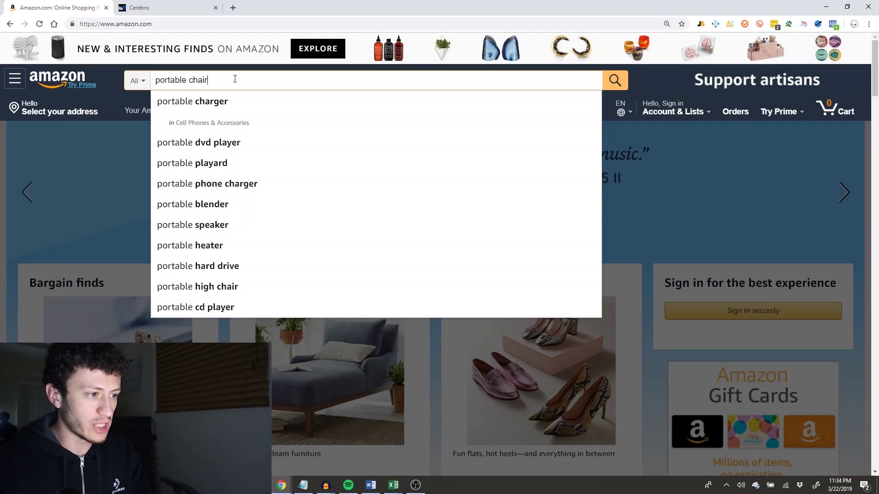
{"action": "type", "text": " for tanning"}
{"action": "key", "text": "Return"}
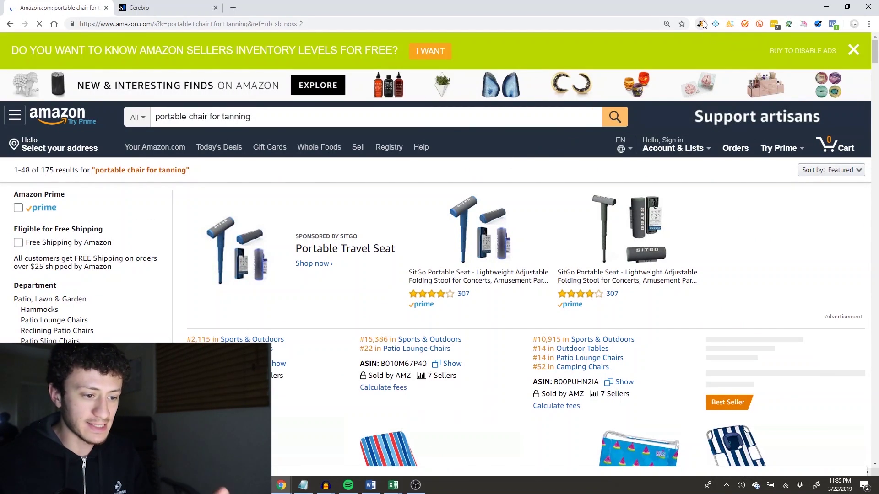
{"action": "left_click", "coordinate": [701, 24]}
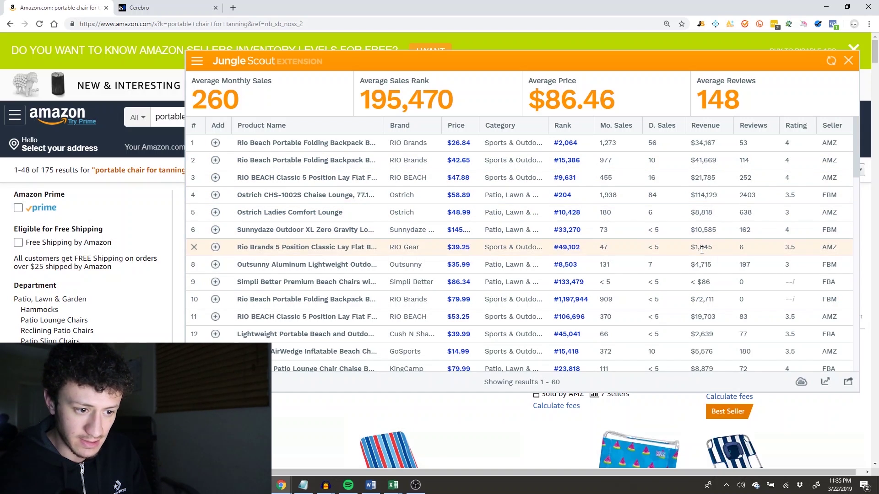
{"action": "key", "text": "Escape"}
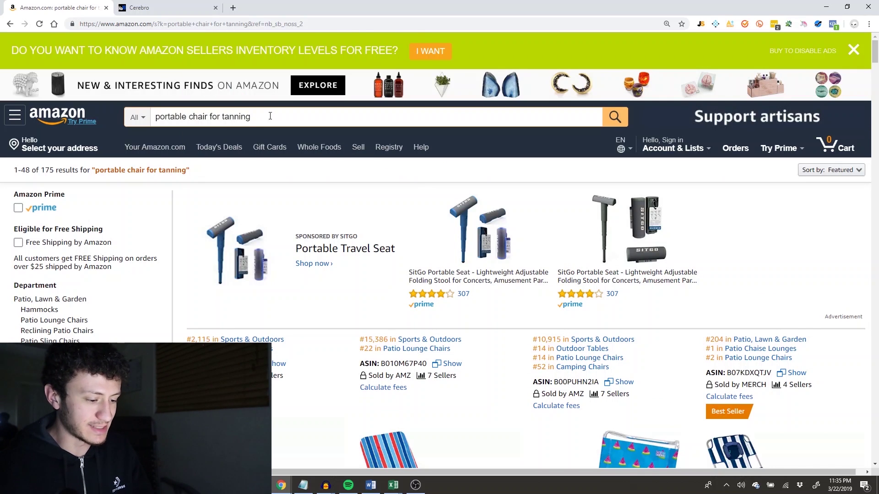
Copy the Amazon search phrase and run a Helium 10 Magnet keyword search for "portable chair for tanning"
{"action": "triple_click", "coordinate": [270, 116]}
{"action": "key", "text": "ctrl+c"}
{"action": "left_click", "coordinate": [142, 7]}
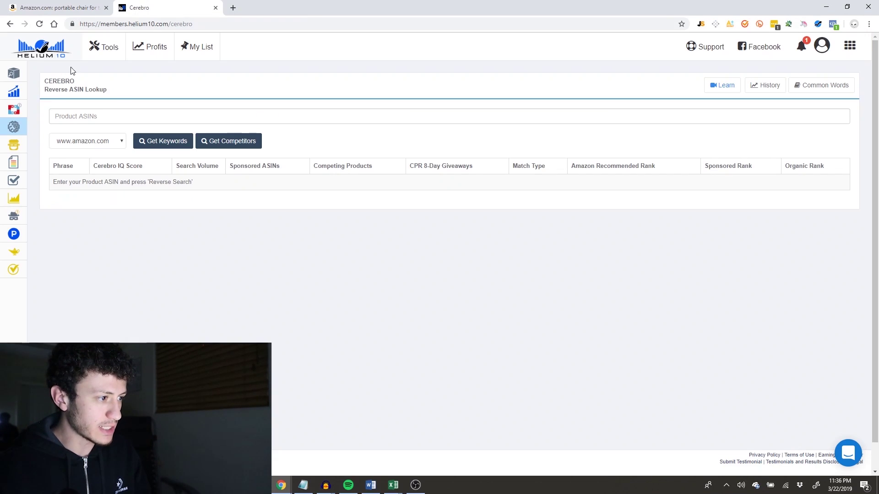
{"action": "left_click", "coordinate": [29, 108]}
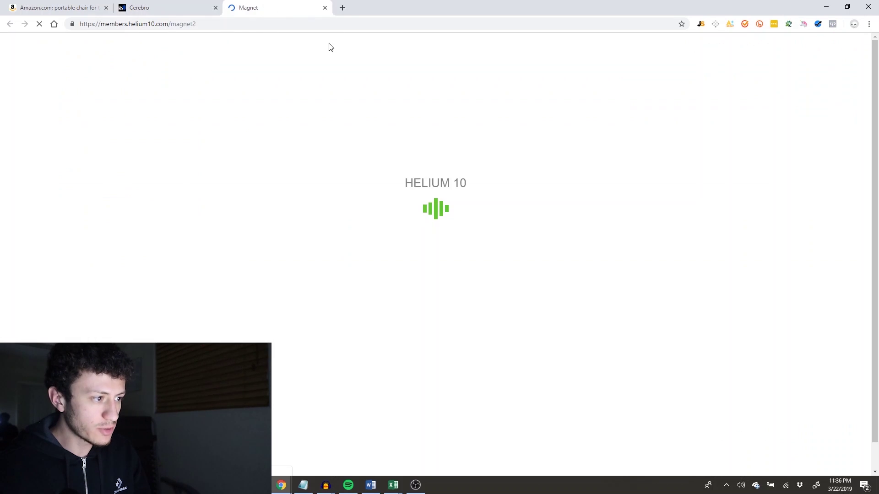
{"action": "left_click", "coordinate": [85, 4]}
{"action": "left_click", "coordinate": [251, 6]}
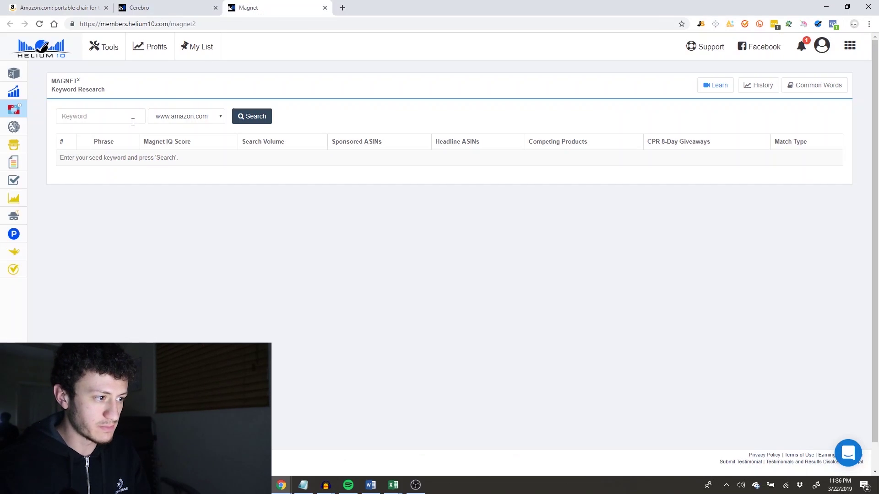
{"action": "key", "text": "ctrl+v"}
{"action": "key", "text": "Return"}
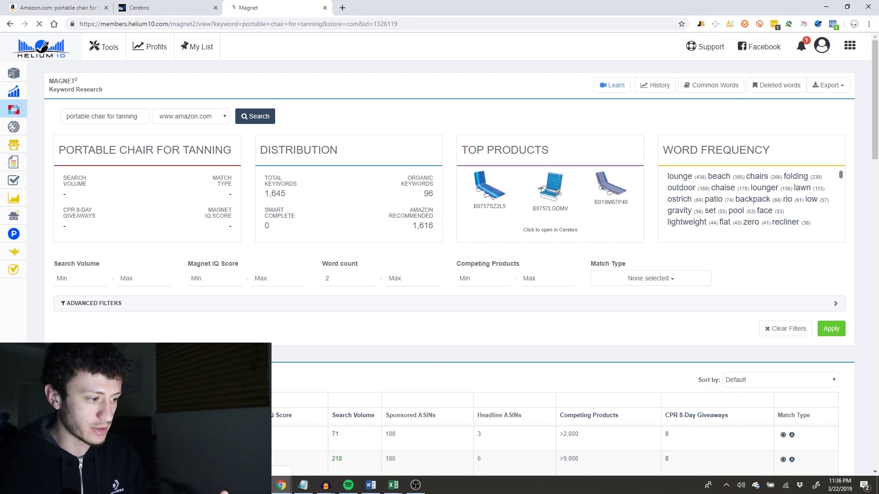
Sort the Magnet keyword results by search volume from high to low and check the top phrases
{"action": "scroll", "coordinate": [118, 113], "scroll_direction": "down", "scroll_amount": 1}
{"action": "scroll", "coordinate": [440, 263], "scroll_direction": "down", "scroll_amount": 3}
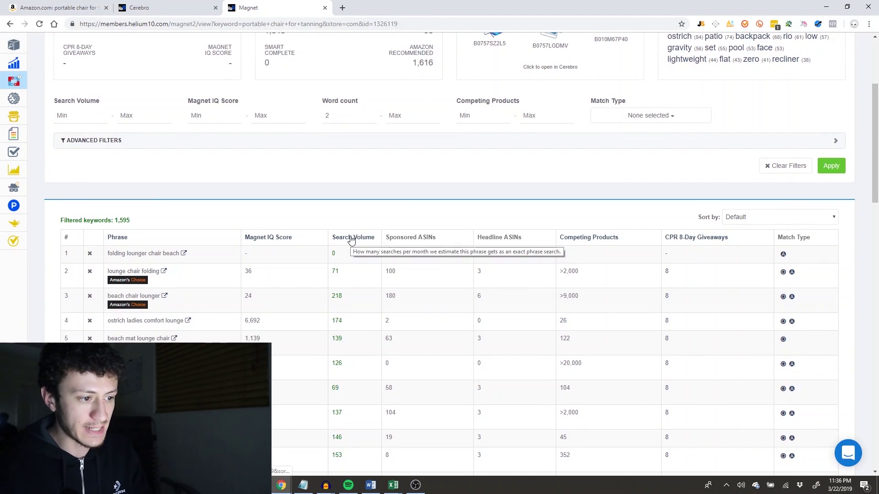
{"action": "scroll", "coordinate": [349, 236], "scroll_direction": "up", "scroll_amount": 1}
{"action": "mouse_move", "coordinate": [350, 258]}
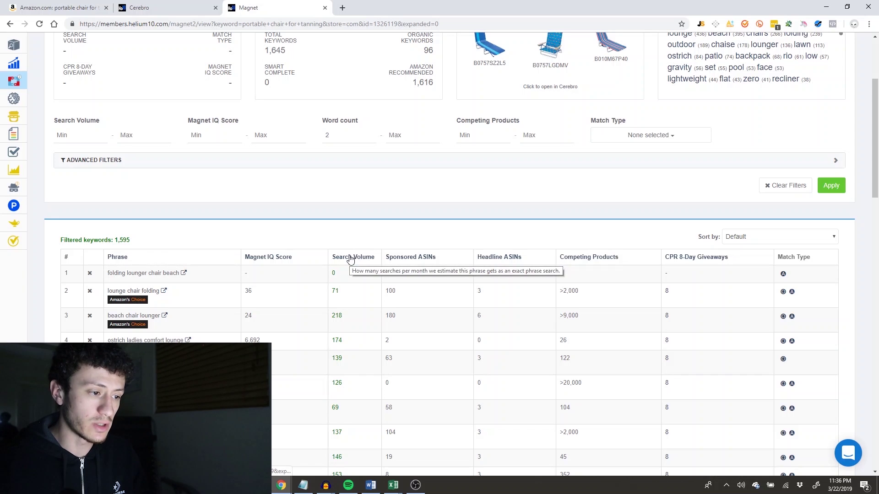
{"action": "left_click", "coordinate": [350, 258]}
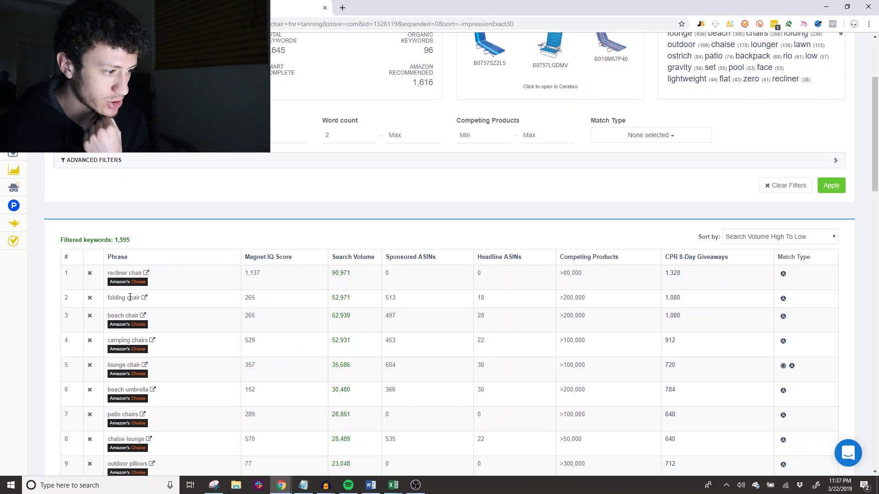
{"action": "scroll", "coordinate": [165, 320], "scroll_direction": "down", "scroll_amount": 1}
{"action": "scroll", "coordinate": [159, 291], "scroll_direction": "up", "scroll_amount": 1}
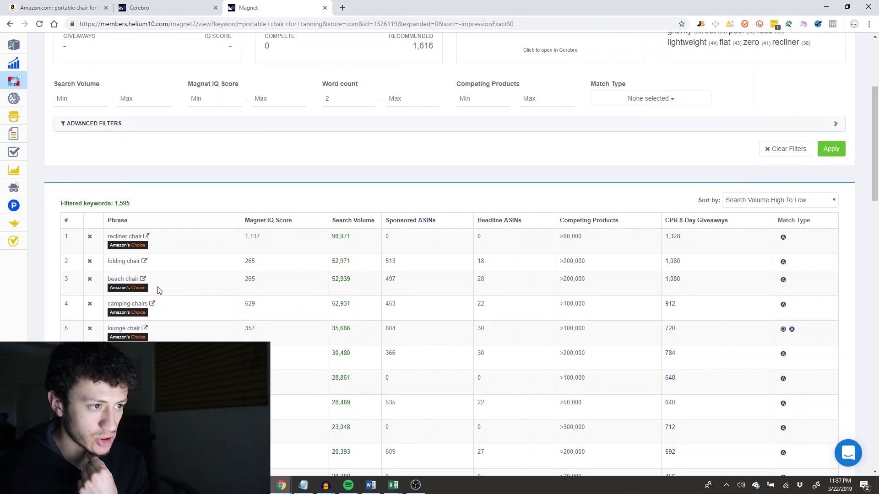
Open the Amazon results for the "beach chair" phrase from the keyword list and skim the listings
{"action": "left_click", "coordinate": [143, 280]}
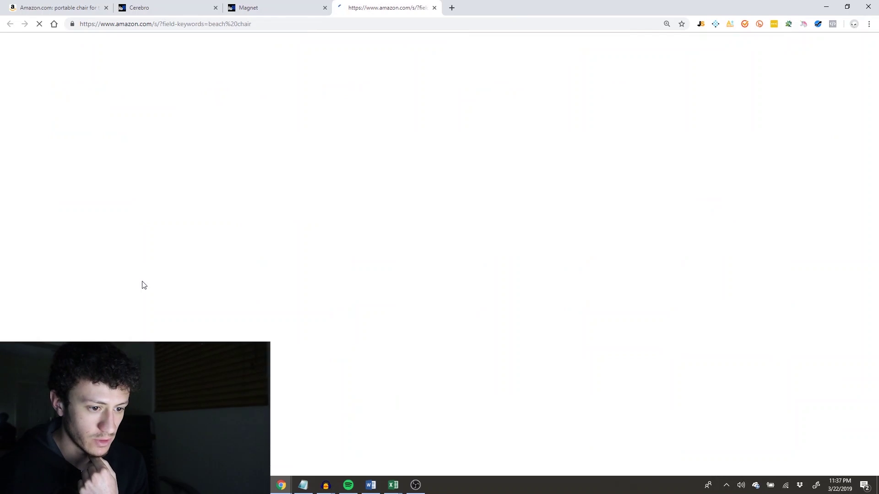
{"action": "scroll", "coordinate": [151, 289], "scroll_direction": "down", "scroll_amount": 10}
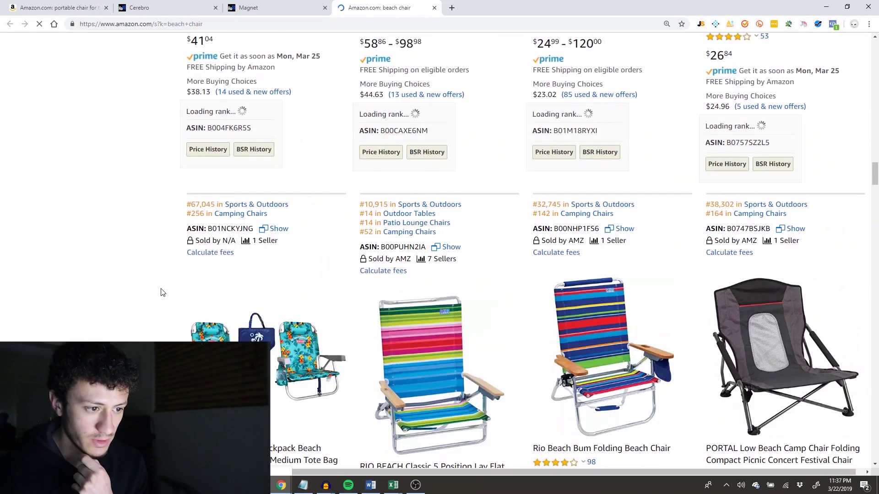
{"action": "scroll", "coordinate": [161, 292], "scroll_direction": "down", "scroll_amount": 5}
{"action": "scroll", "coordinate": [161, 292], "scroll_direction": "down", "scroll_amount": 5}
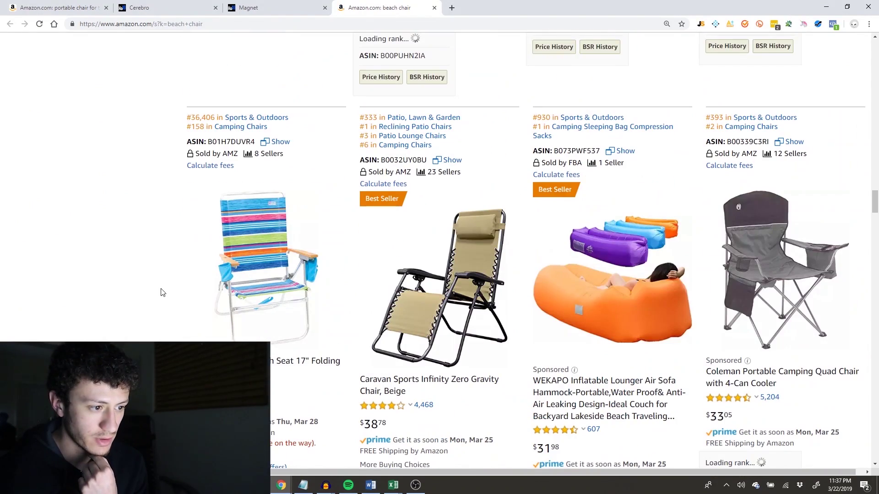
{"action": "scroll", "coordinate": [161, 292], "scroll_direction": "up", "scroll_amount": 20}
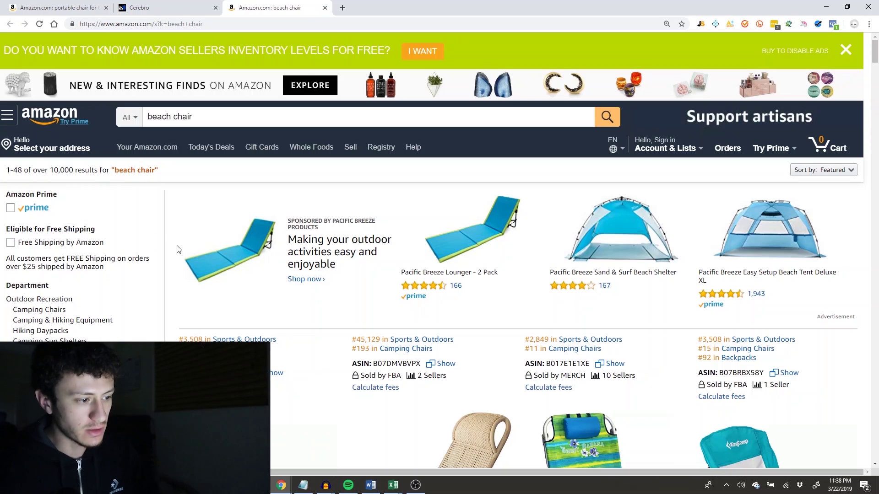
Examine the beach chair listings for product types, prices, review counts and sales ranks
{"action": "scroll", "coordinate": [166, 334], "scroll_direction": "down", "scroll_amount": 9}
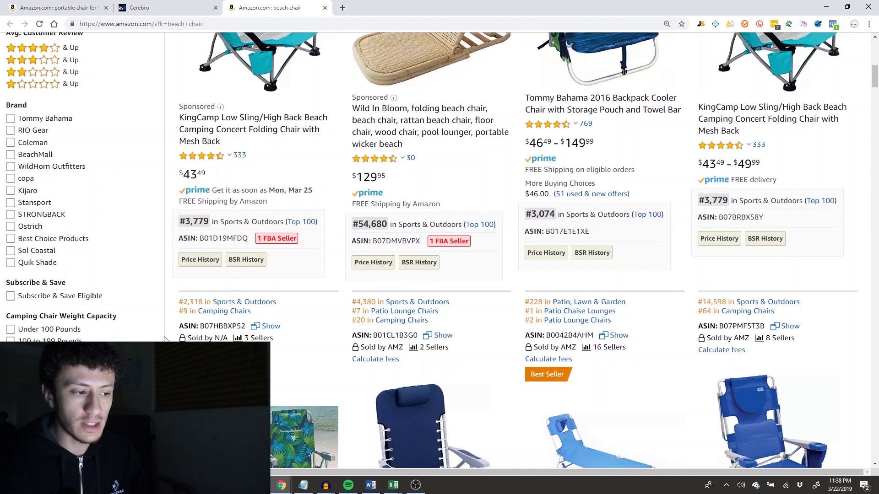
{"action": "scroll", "coordinate": [166, 340], "scroll_direction": "down", "scroll_amount": 3}
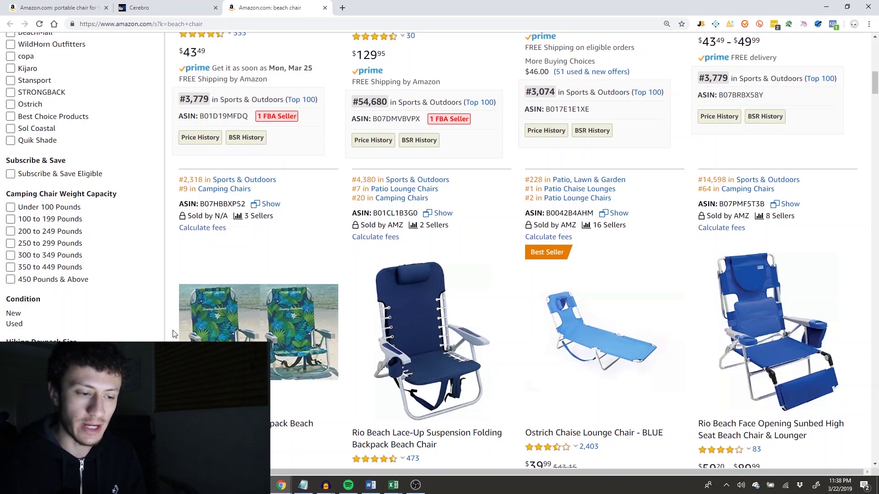
{"action": "scroll", "coordinate": [171, 320], "scroll_direction": "down", "scroll_amount": 4}
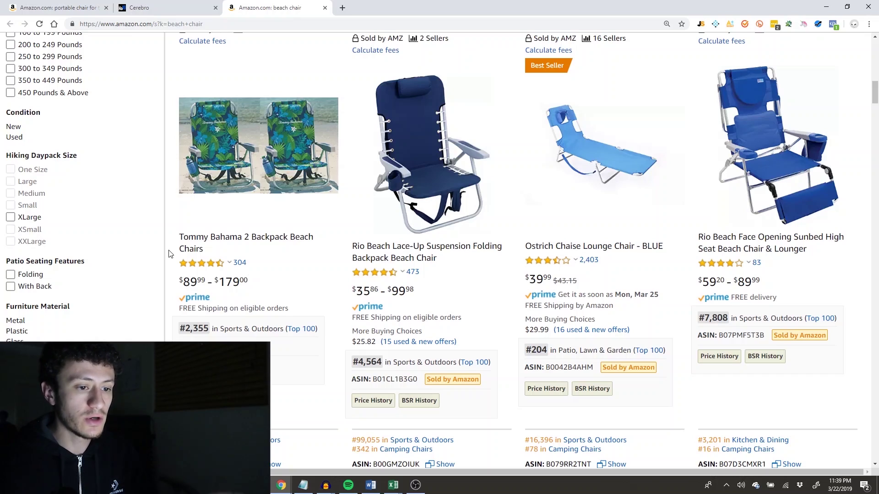
{"action": "scroll", "coordinate": [169, 254], "scroll_direction": "down", "scroll_amount": 3}
{"action": "scroll", "coordinate": [170, 254], "scroll_direction": "down", "scroll_amount": 3}
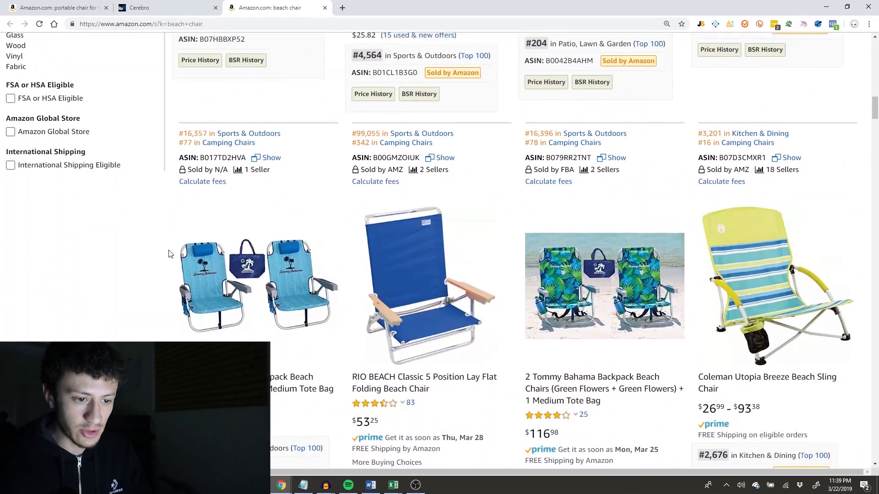
Open candidate beach chair listings in new tabs, including the Rio Beach lace-up, Sport-Brella, PORTAL and Caravan Sports chairs
{"action": "scroll", "coordinate": [170, 254], "scroll_direction": "up", "scroll_amount": 6}
{"action": "middle_click", "coordinate": [412, 183]}
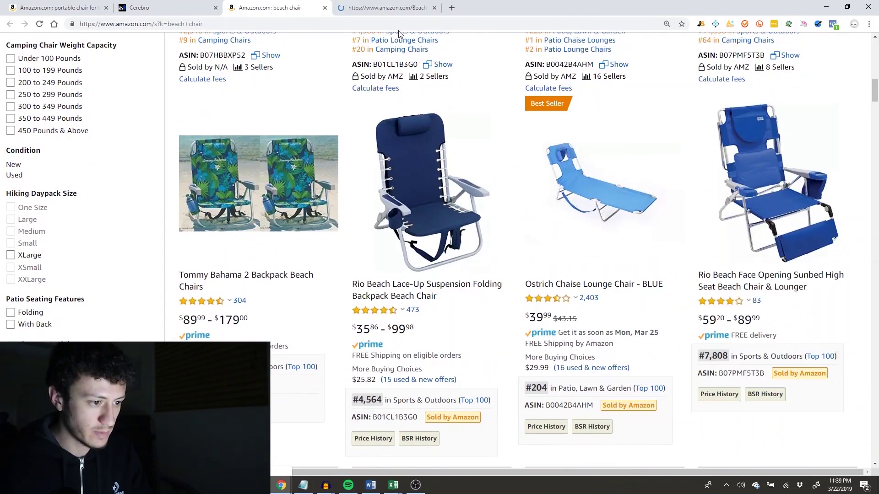
{"action": "scroll", "coordinate": [399, 34], "scroll_direction": "down", "scroll_amount": 10}
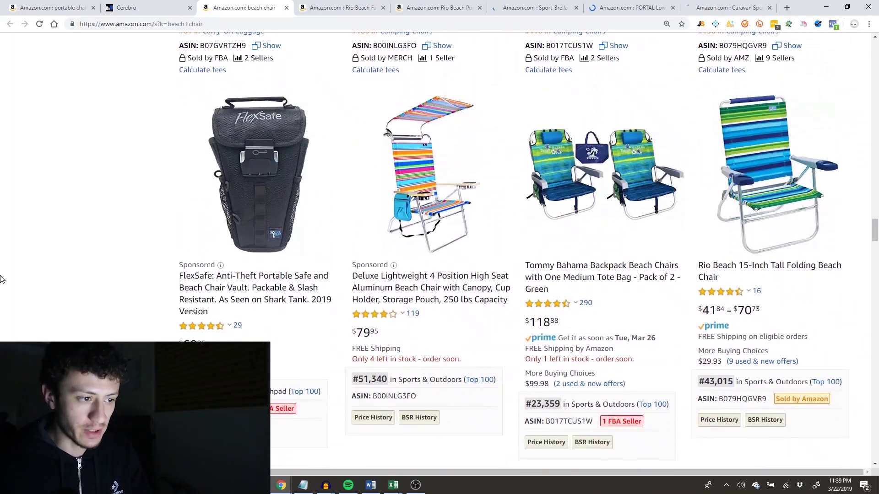
{"action": "scroll", "coordinate": [3, 280], "scroll_direction": "down", "scroll_amount": 15}
{"action": "scroll", "coordinate": [2, 279], "scroll_direction": "up", "scroll_amount": 3}
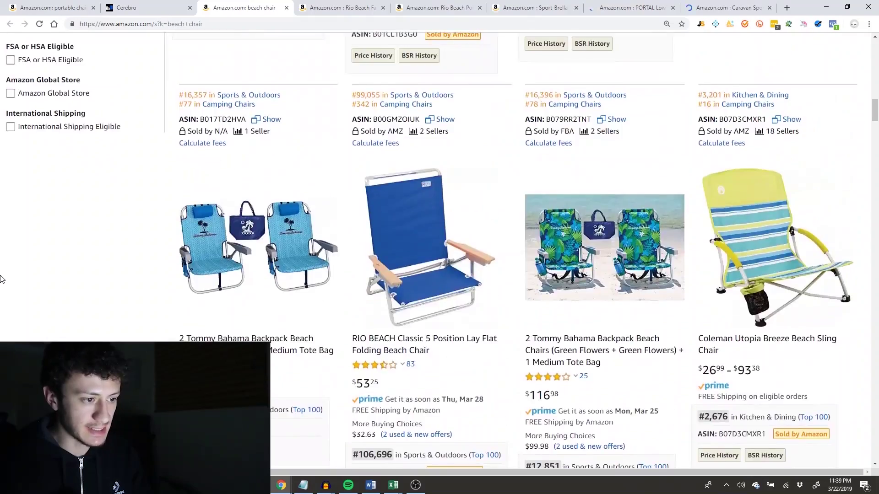
{"action": "scroll", "coordinate": [2, 279], "scroll_direction": "down", "scroll_amount": 10}
{"action": "scroll", "coordinate": [2, 279], "scroll_direction": "up", "scroll_amount": 3}
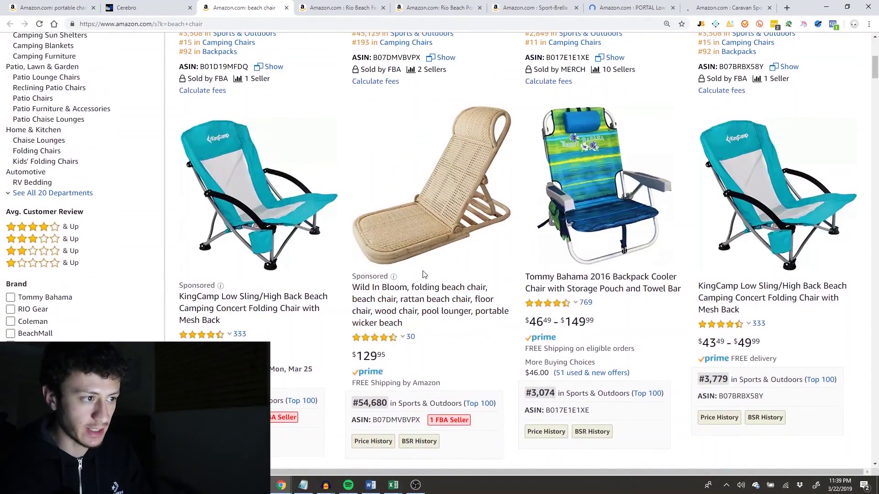
{"action": "scroll", "coordinate": [394, 94], "scroll_direction": "up", "scroll_amount": 5}
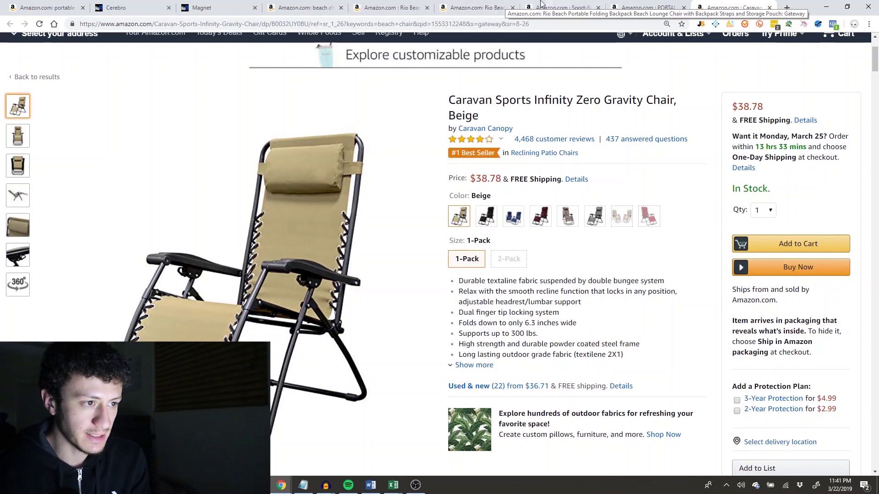
Check the Sport-Brella recliner listing and move the Caravan Sports listing's browser tab directly after it
{"action": "left_click", "coordinate": [564, 8]}
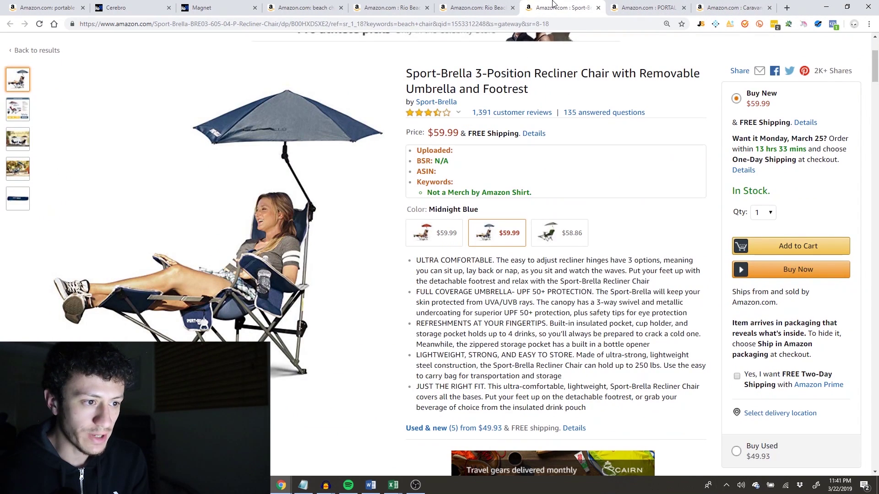
{"action": "left_click_drag", "start_coordinate": [733, 4], "coordinate": [653, 8]}
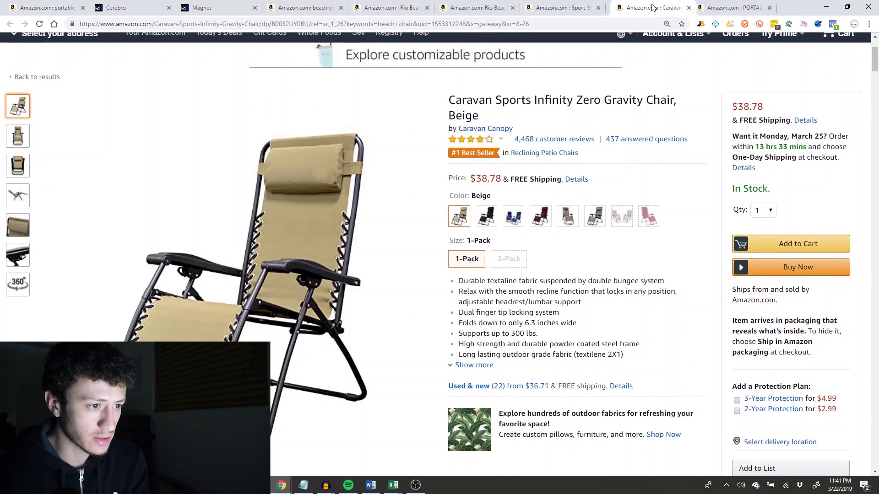
{"action": "triple_click", "coordinate": [523, 100]}
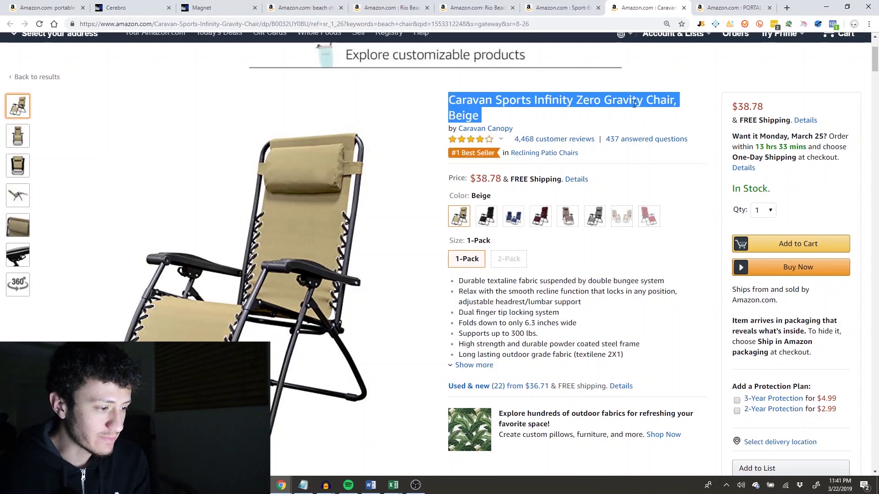
{"action": "left_click", "coordinate": [534, 100]}
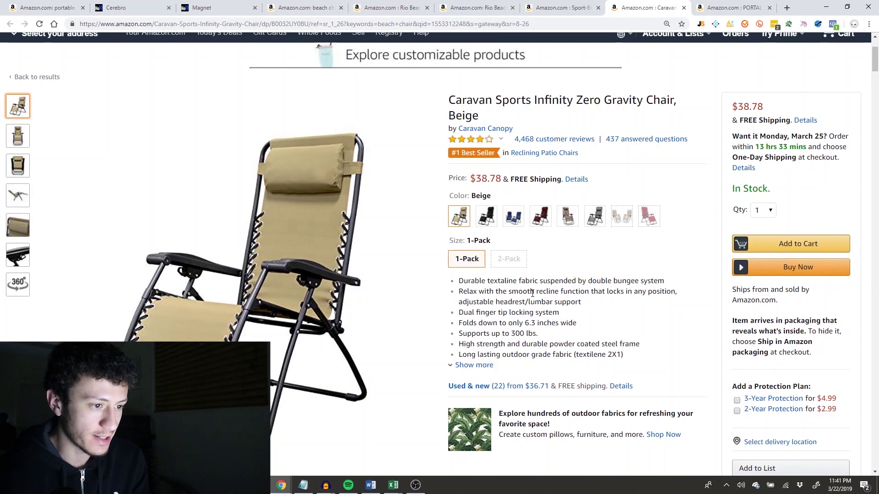
Examine the Caravan Sports zero gravity chair's features and its 30-day price and sales rank chart
{"action": "scroll", "coordinate": [533, 293], "scroll_direction": "down", "scroll_amount": 6}
{"action": "scroll", "coordinate": [608, 310], "scroll_direction": "up", "scroll_amount": 2}
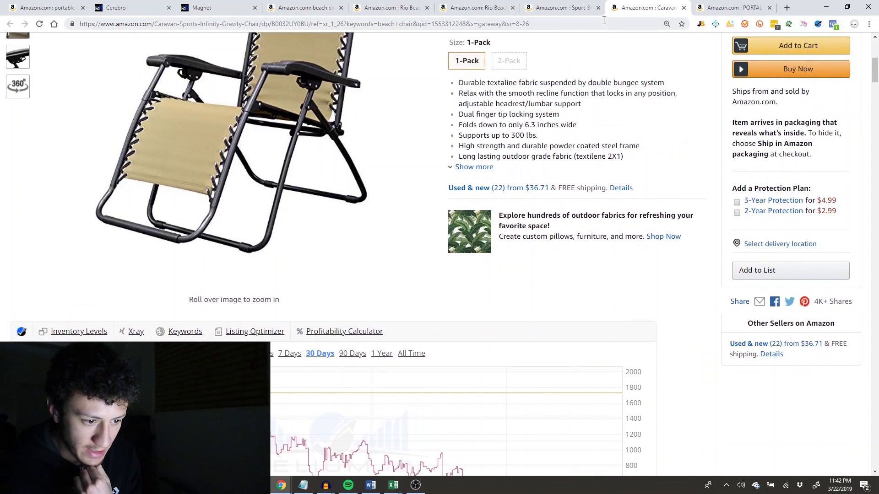
{"action": "scroll", "coordinate": [565, 252], "scroll_direction": "down", "scroll_amount": 1}
{"action": "mouse_move", "coordinate": [616, 372]}
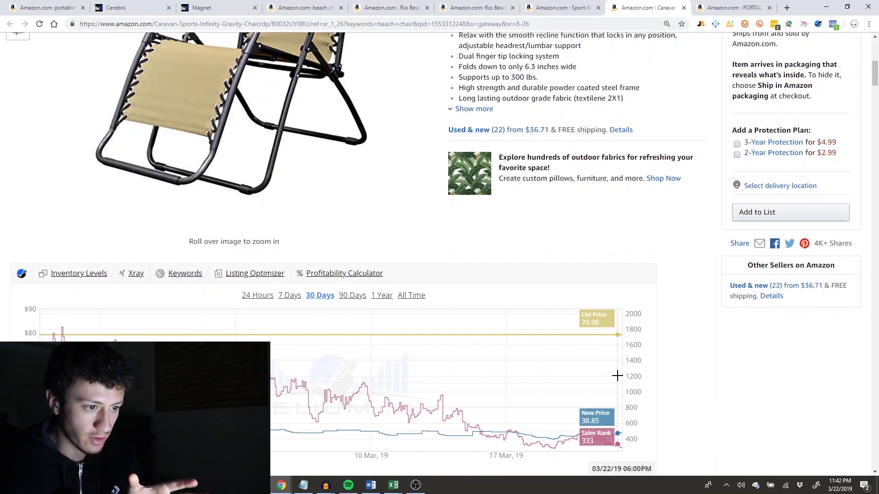
{"action": "scroll", "coordinate": [617, 372], "scroll_direction": "up", "scroll_amount": 3}
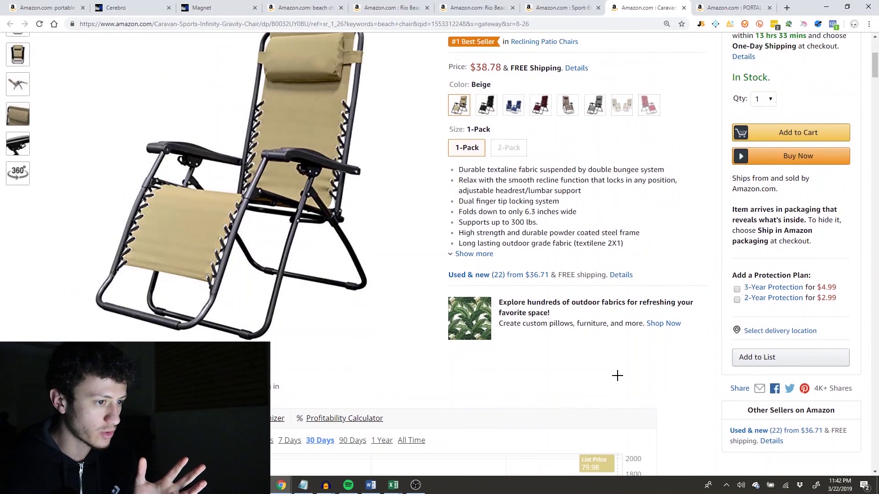
{"action": "scroll", "coordinate": [584, 243], "scroll_direction": "up", "scroll_amount": 1}
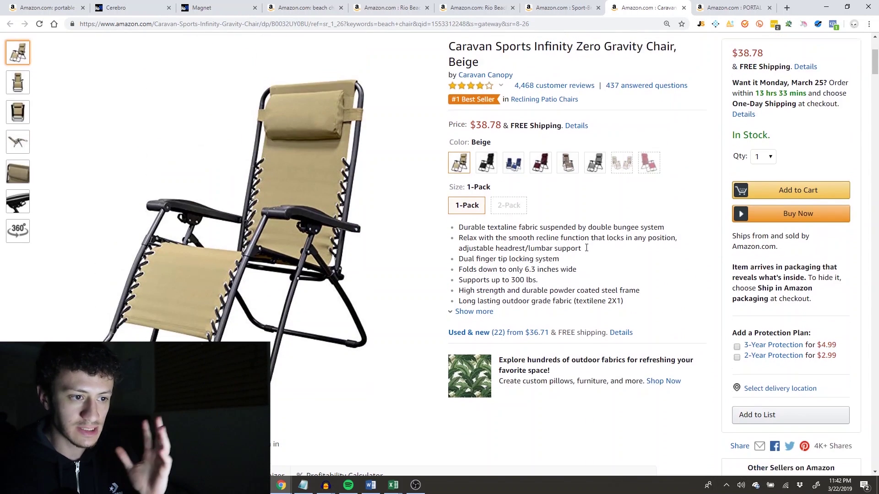
Review the Sport-Brella recliner listing's comfort, recline and umbrella feature descriptions
{"action": "key", "text": "ctrl+shift+Tab"}
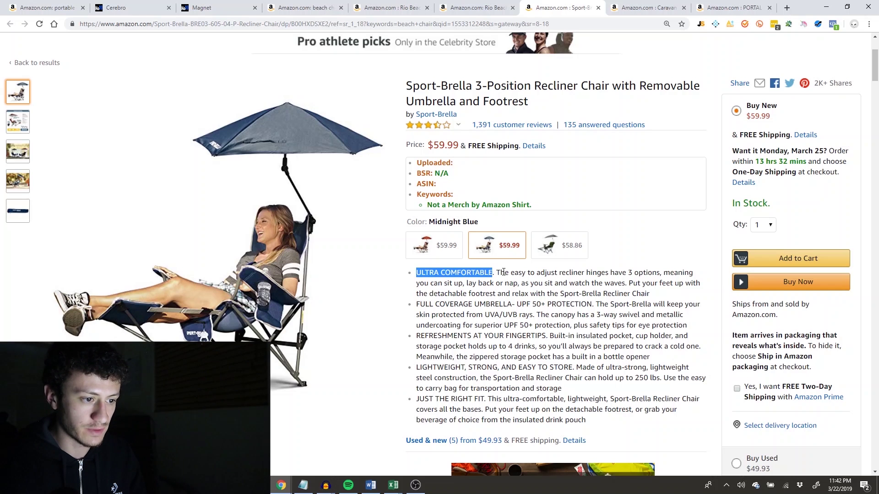
{"action": "left_click_drag", "start_coordinate": [504, 273], "coordinate": [650, 294]}
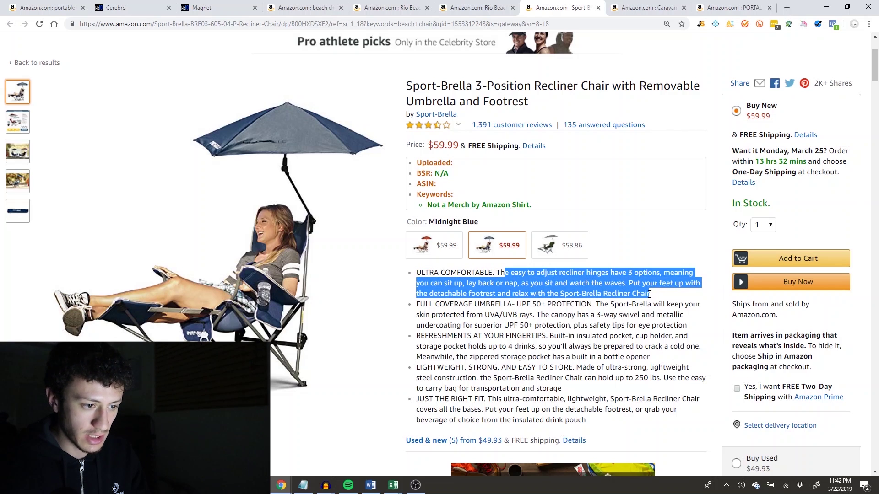
{"action": "left_click", "coordinate": [506, 301]}
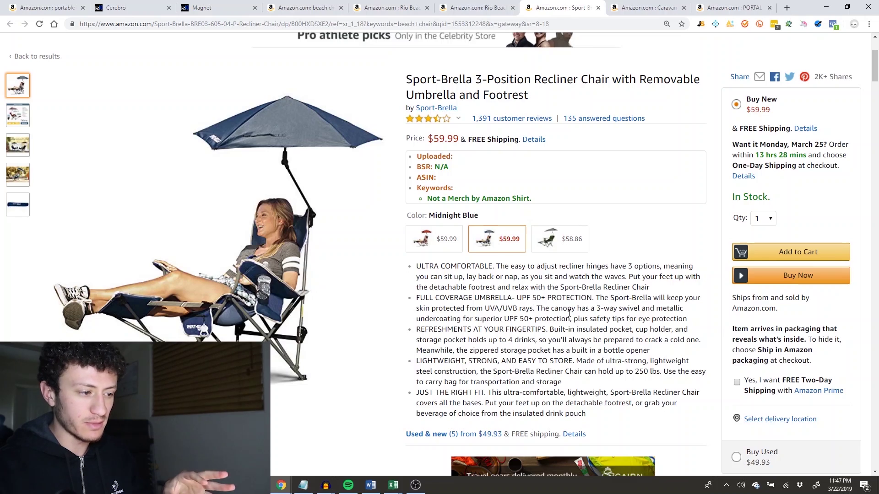
{"action": "mouse_move", "coordinate": [183, 319]}
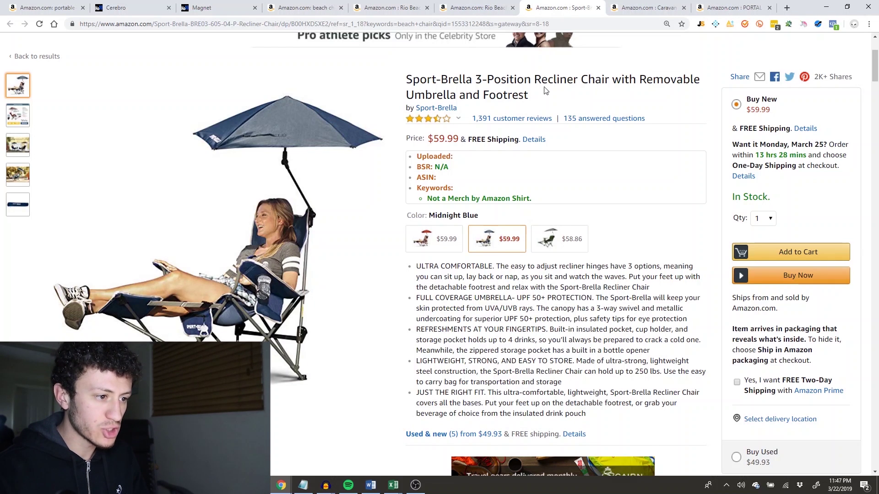
Close the Rio Beach face-opening sunbed, beach chair search results and Caravan Sports pages, keeping the PORTAL low beach chair listing
{"action": "left_click", "coordinate": [502, 5]}
{"action": "left_click", "coordinate": [392, 6]}
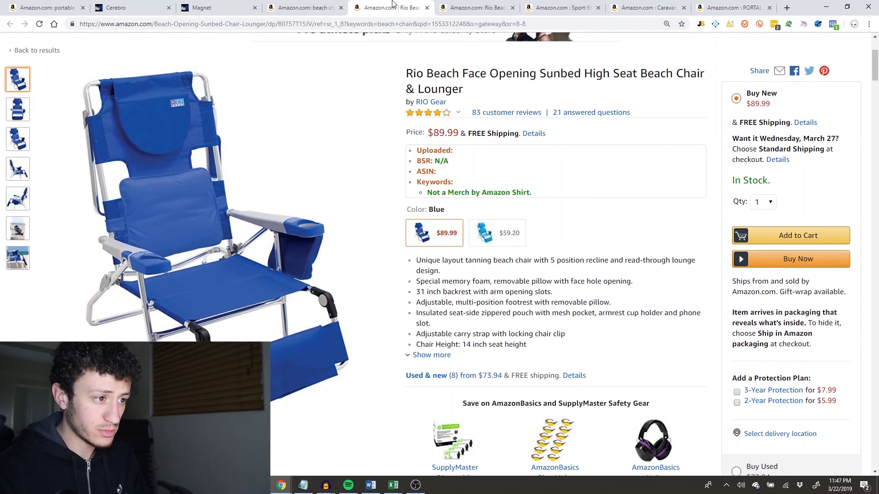
{"action": "key", "text": "ctrl+w"}
{"action": "left_click", "coordinate": [362, 6]}
{"action": "key", "text": "ctrl+w"}
{"action": "left_click", "coordinate": [699, 6]}
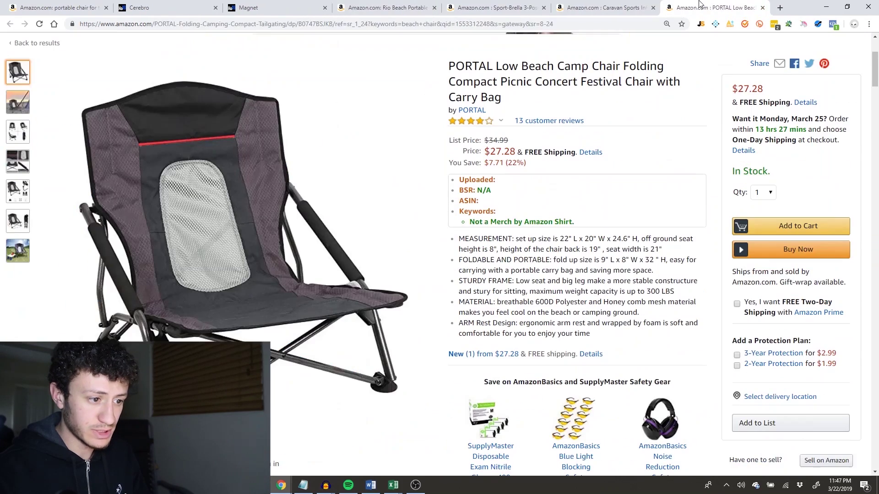
{"action": "left_click", "coordinate": [640, 3]}
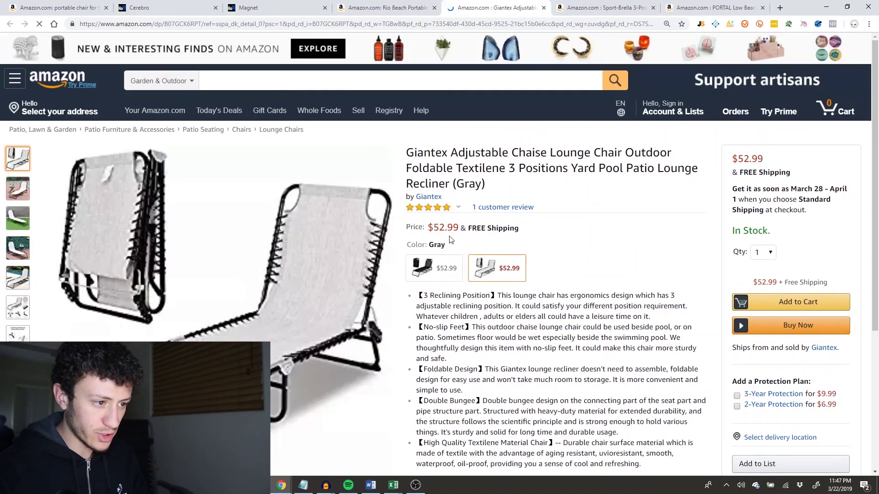
Find the Best Sellers Rank on the Giantex chaise lounge listing and close that listing
{"action": "scroll", "coordinate": [575, 203], "scroll_direction": "down", "scroll_amount": 5}
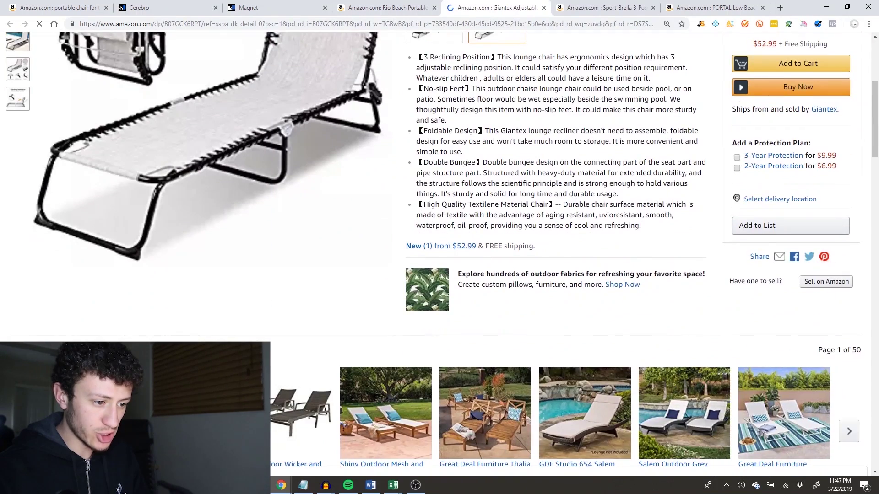
{"action": "scroll", "coordinate": [575, 202], "scroll_direction": "up", "scroll_amount": 2}
{"action": "scroll", "coordinate": [575, 203], "scroll_direction": "down", "scroll_amount": 14}
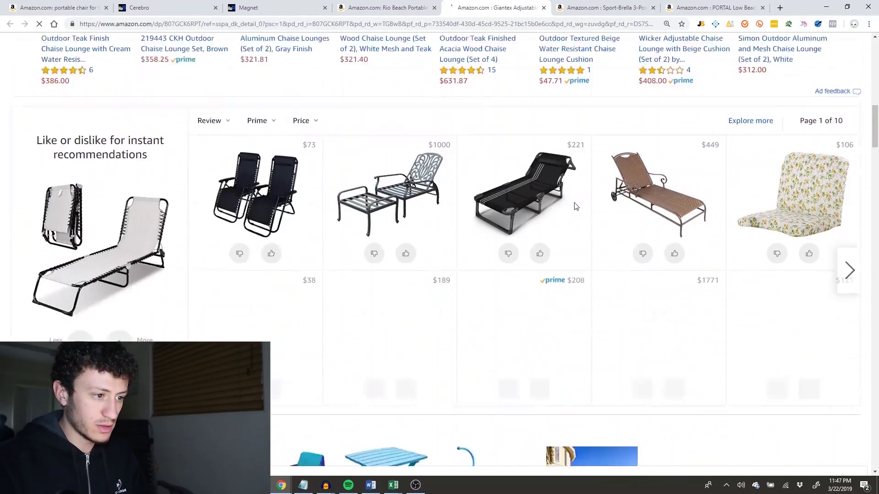
{"action": "scroll", "coordinate": [575, 206], "scroll_direction": "down", "scroll_amount": 4}
{"action": "key", "text": "ctrl+f"}
{"action": "type", "text": "rank"}
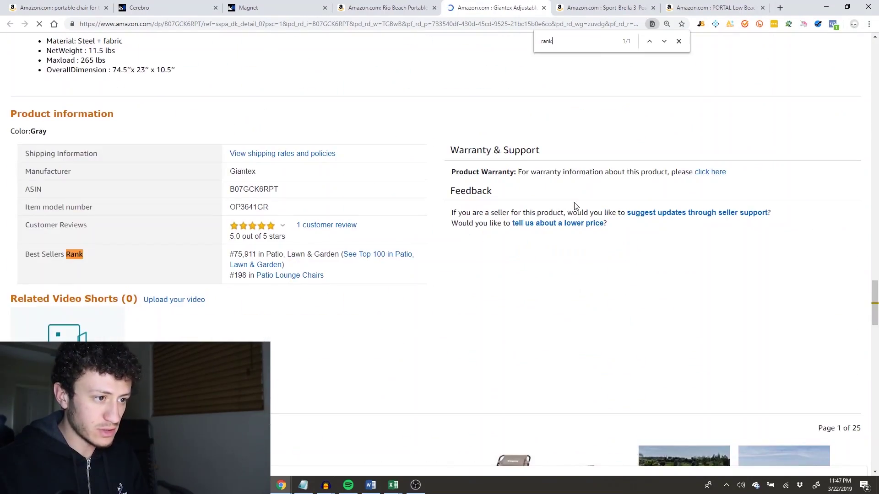
{"action": "key", "text": "ctrl+w"}
Open the sponsored Goplus 2PC zero gravity chairs from the Rio Beach backpack lounge listing and locate their Best Sellers Rank
{"action": "scroll", "coordinate": [506, 146], "scroll_direction": "up", "scroll_amount": 15}
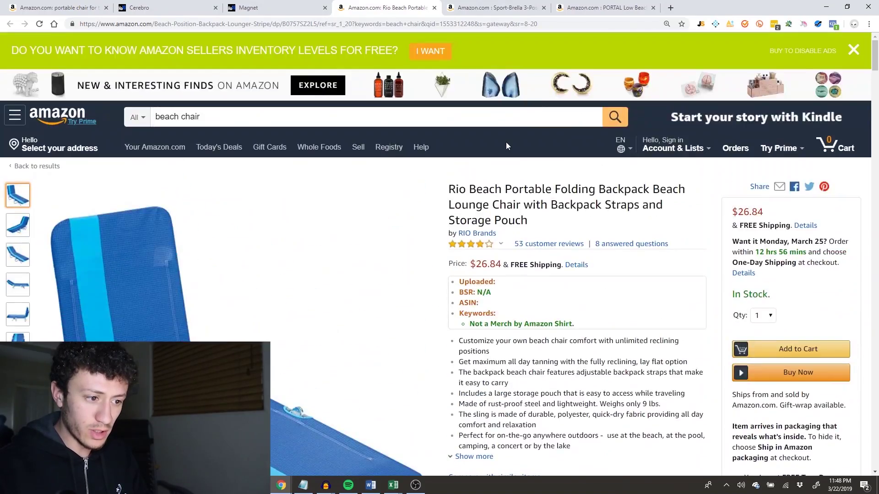
{"action": "scroll", "coordinate": [507, 146], "scroll_direction": "down", "scroll_amount": 15}
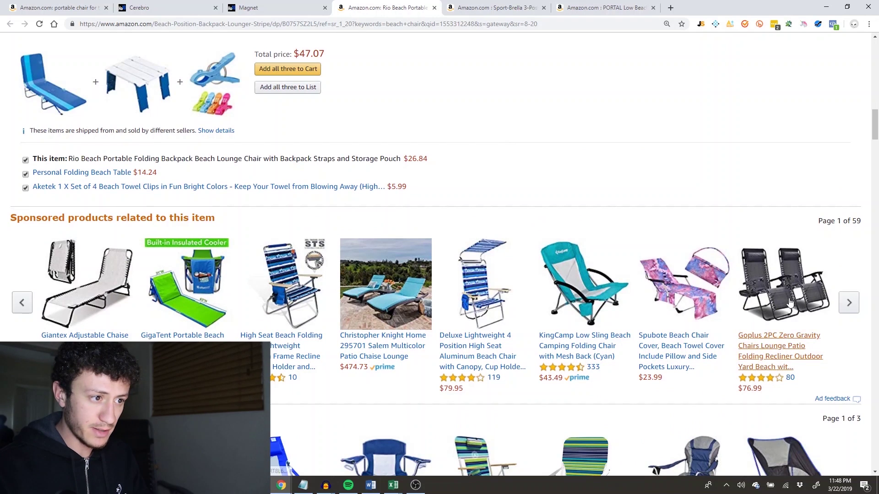
{"action": "left_click", "coordinate": [790, 303], "text": "ctrl"}
{"action": "left_click", "coordinate": [495, 8]}
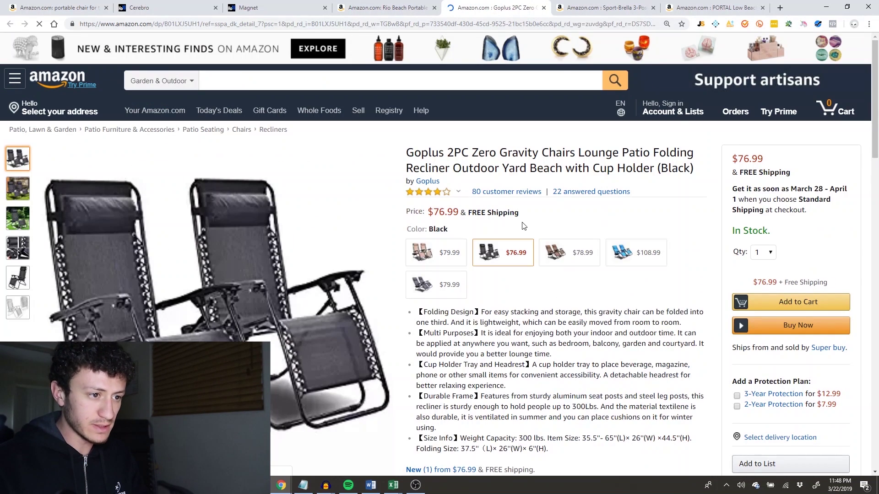
{"action": "key", "text": "ctrl+f"}
{"action": "type", "text": "rank"}
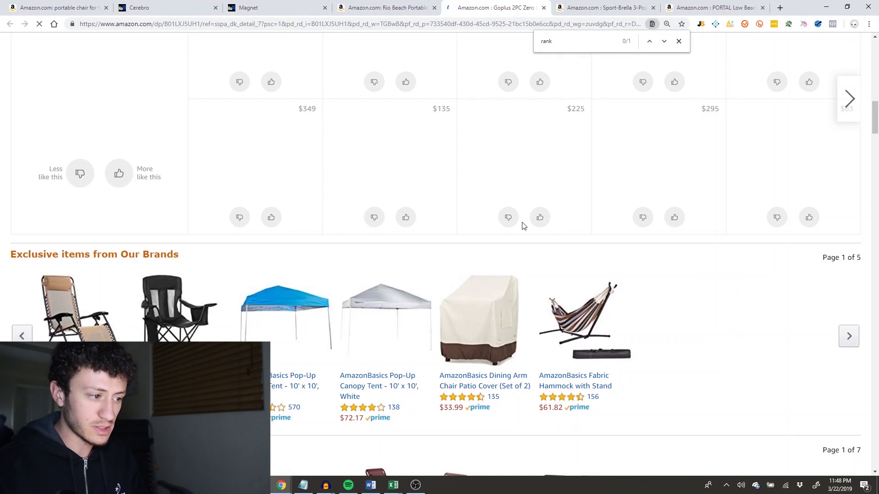
{"action": "key", "text": "Return"}
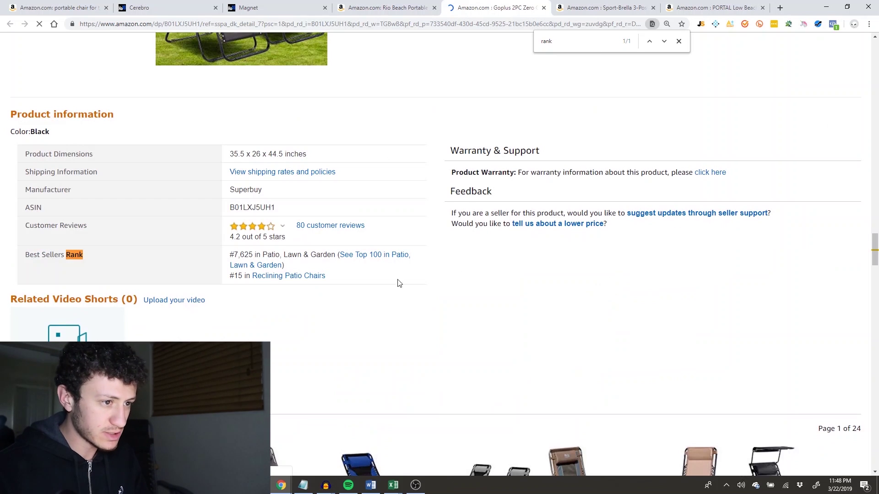
{"action": "scroll", "coordinate": [663, 82], "scroll_direction": "up", "scroll_amount": 15}
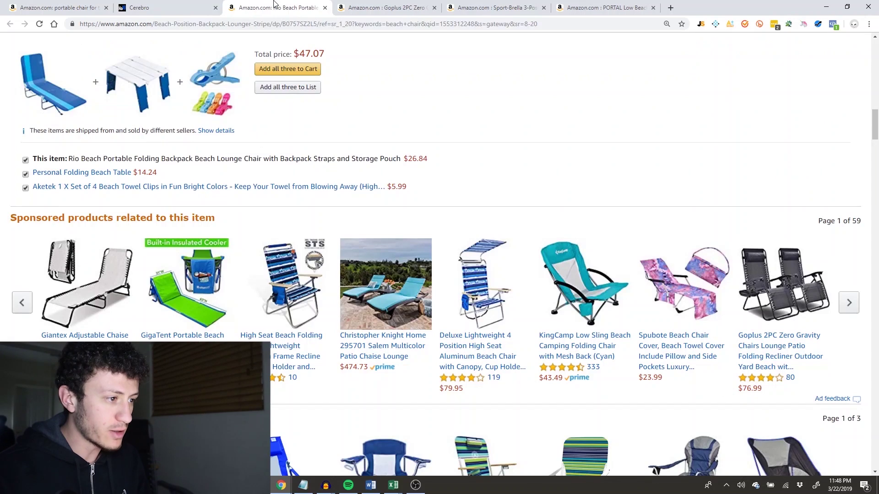
Get keywords in Cerebro for the competitor ASINs B0757SZ2L5, B01LXJ5UH1, B00HXDSXE2 and B0747BSJKB
{"action": "left_click", "coordinate": [276, 6]}
{"action": "double_click", "coordinate": [300, 24]}
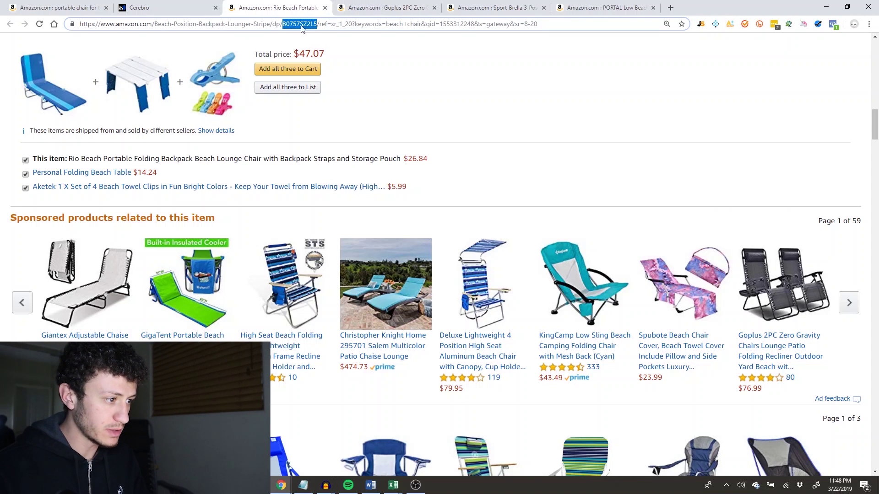
{"action": "left_click", "coordinate": [161, 7]}
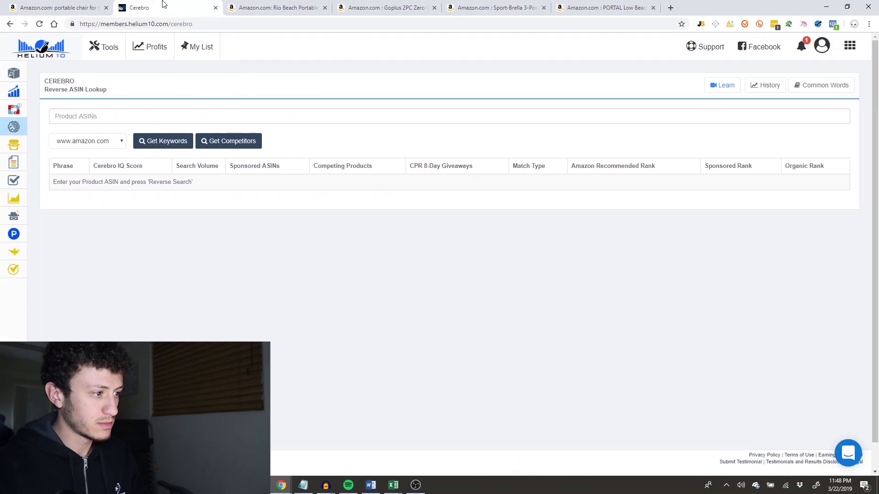
{"action": "left_click", "coordinate": [188, 122]}
{"action": "type", "text": "B0757SZ2L5,B01LXJ5UH1,B00HXDSXE2,B0747BSJKB"}
{"action": "key", "text": "Return"}
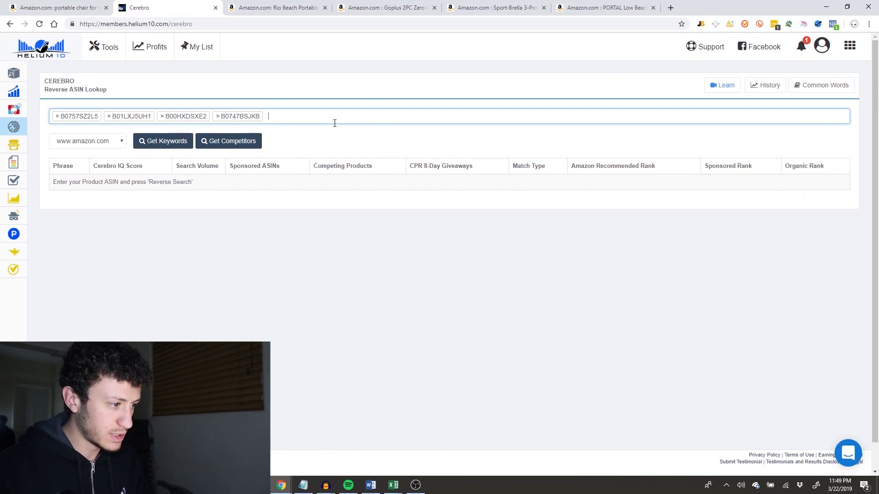
{"action": "left_click", "coordinate": [172, 141]}
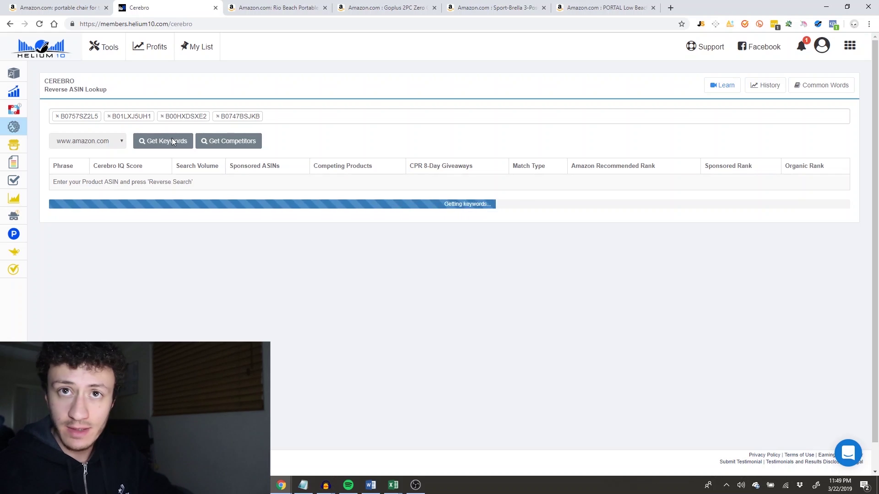
Clear the minimum word count in the keyword filters and set the match type to Organic
{"action": "scroll", "coordinate": [431, 292], "scroll_direction": "down", "scroll_amount": 1}
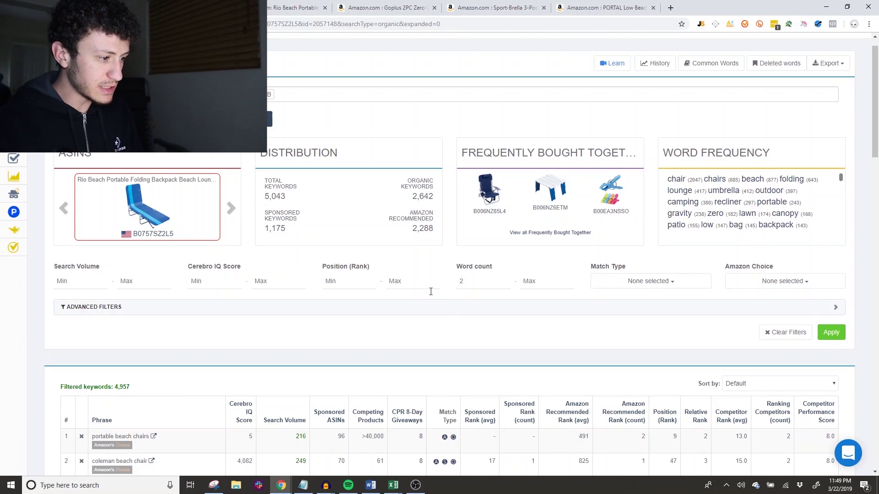
{"action": "scroll", "coordinate": [431, 292], "scroll_direction": "down", "scroll_amount": 1}
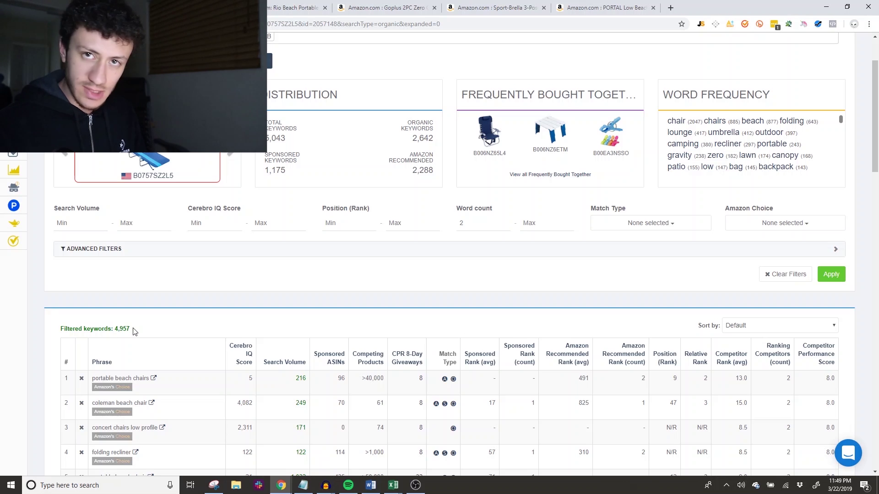
{"action": "scroll", "coordinate": [135, 332], "scroll_direction": "down", "scroll_amount": 2}
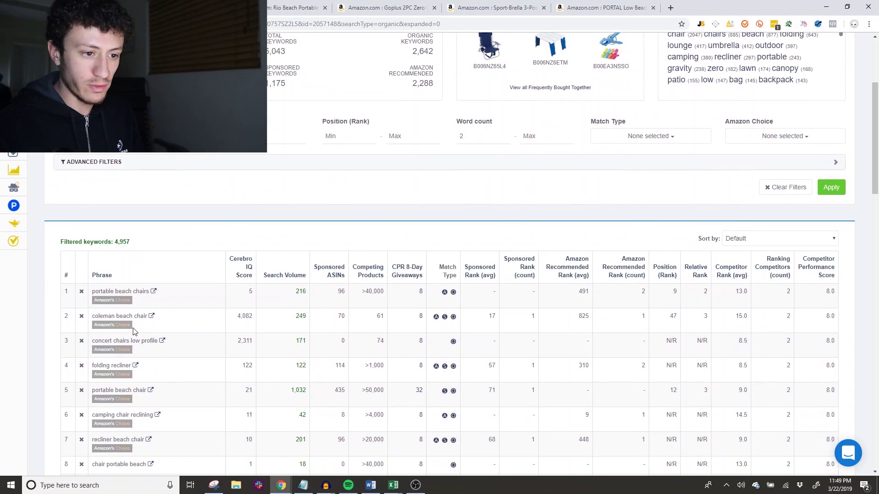
{"action": "scroll", "coordinate": [183, 271], "scroll_direction": "up", "scroll_amount": 1}
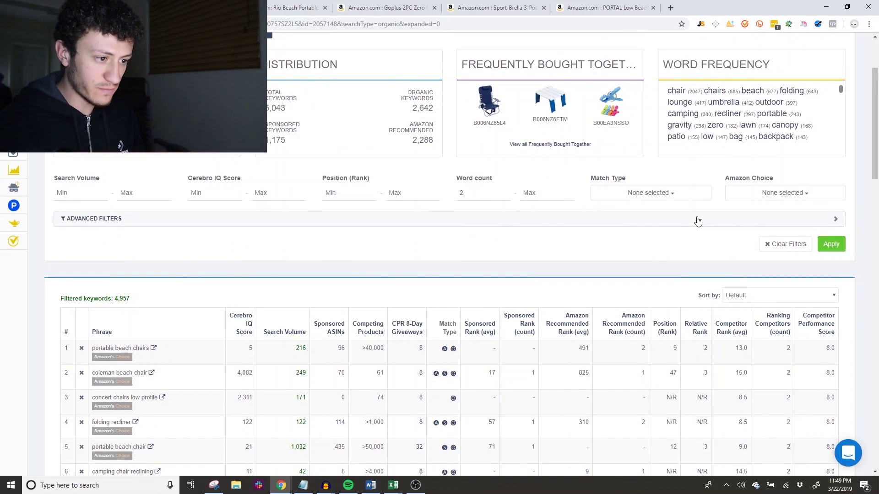
{"action": "left_click", "coordinate": [697, 219]}
{"action": "left_click", "coordinate": [492, 199]}
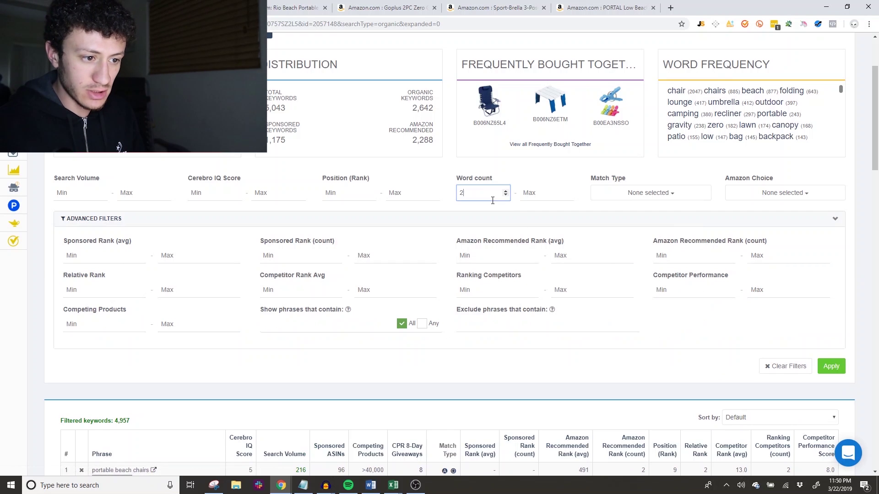
{"action": "left_click", "coordinate": [660, 190]}
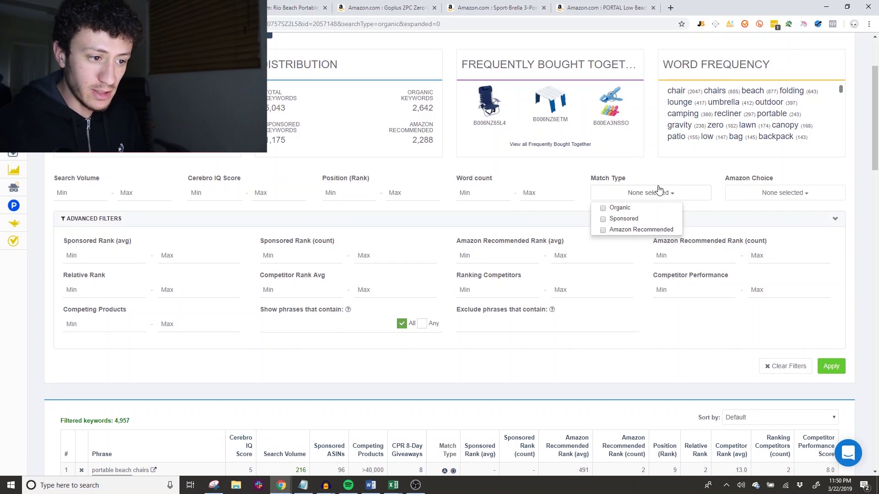
{"action": "left_click", "coordinate": [612, 209]}
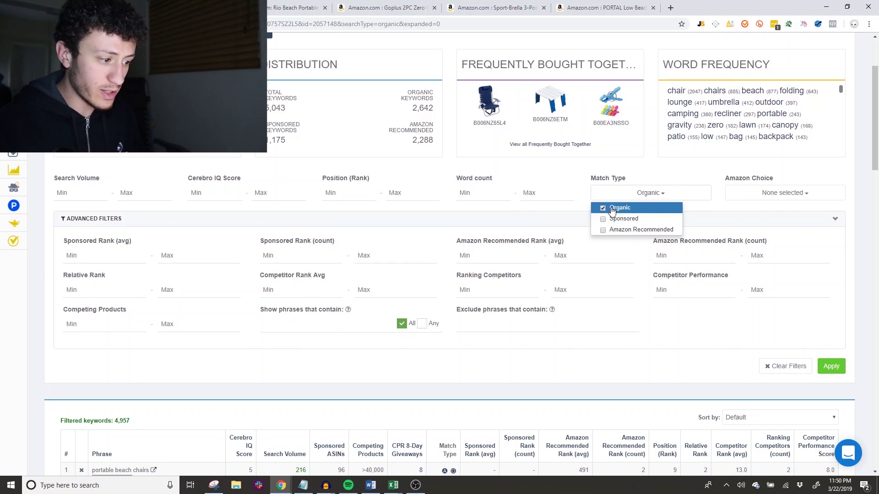
{"action": "left_click", "coordinate": [576, 220]}
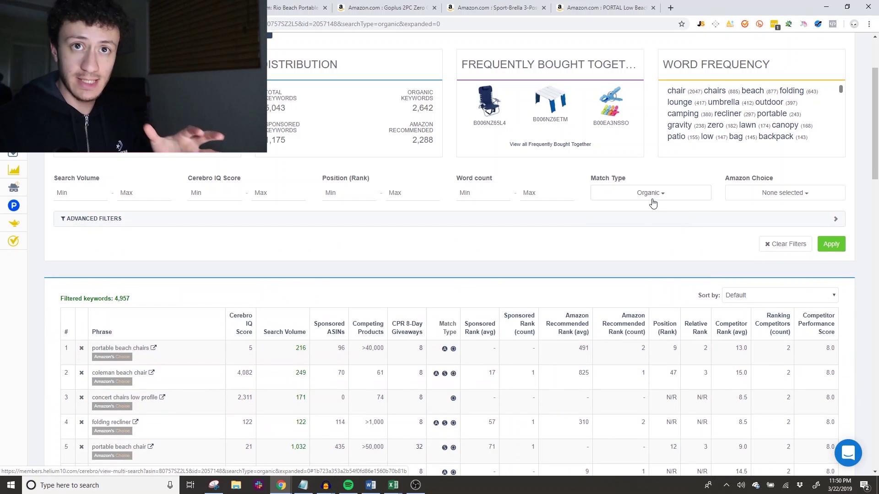
Set the maximum average competitor rank to 20 in the advanced keyword filters
{"action": "left_click", "coordinate": [652, 224]}
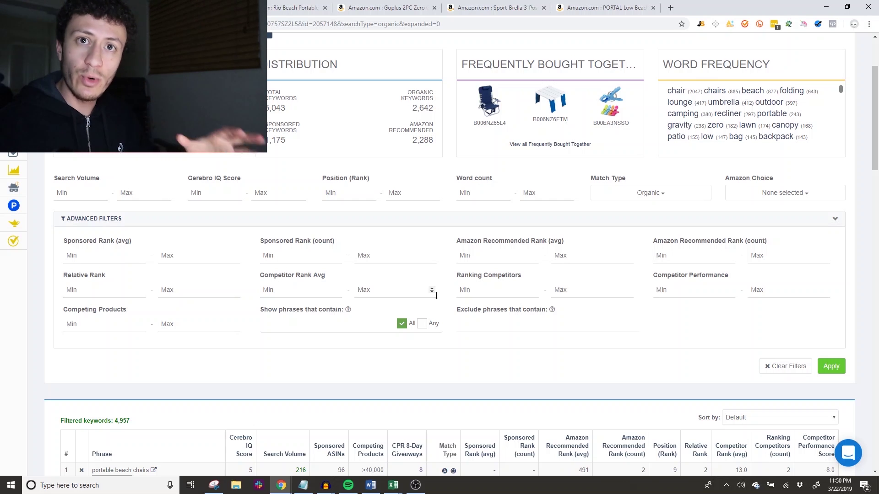
{"action": "scroll", "coordinate": [436, 297], "scroll_direction": "down", "scroll_amount": 3}
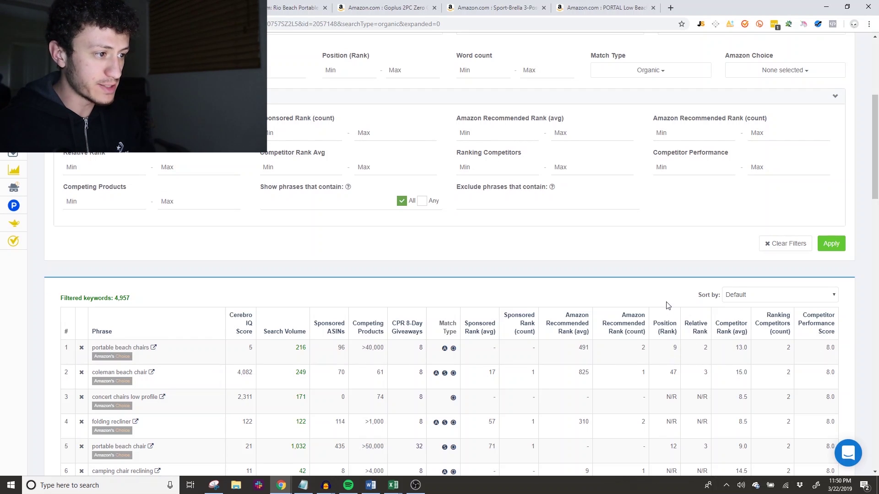
{"action": "scroll", "coordinate": [667, 306], "scroll_direction": "up", "scroll_amount": 3}
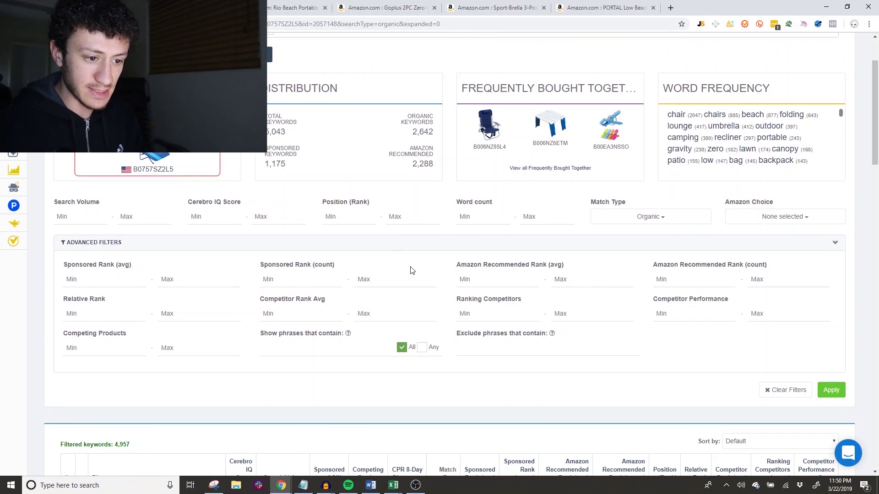
{"action": "scroll", "coordinate": [411, 271], "scroll_direction": "down", "scroll_amount": 3}
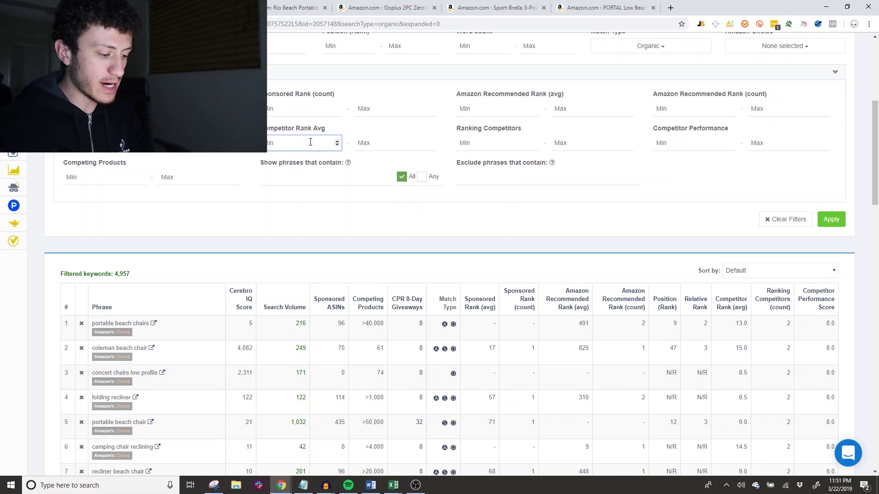
{"action": "left_click", "coordinate": [379, 147]}
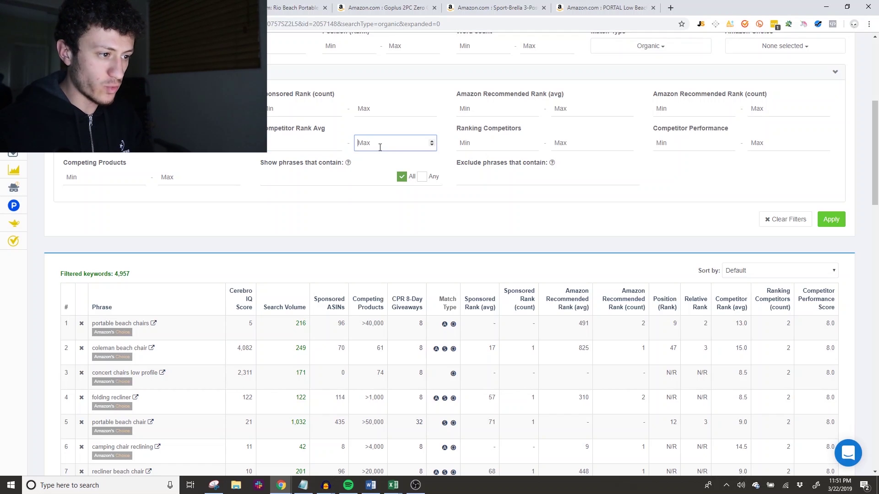
{"action": "key", "text": "Tab"}
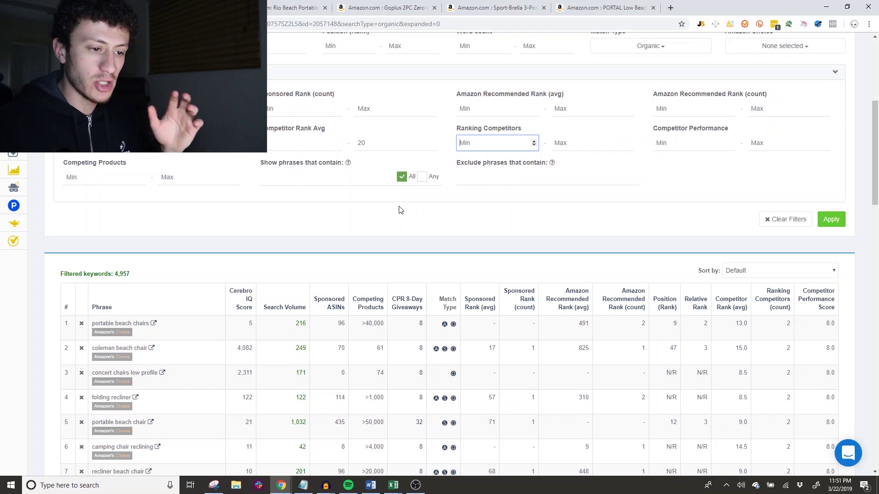
{"action": "left_click", "coordinate": [705, 324]}
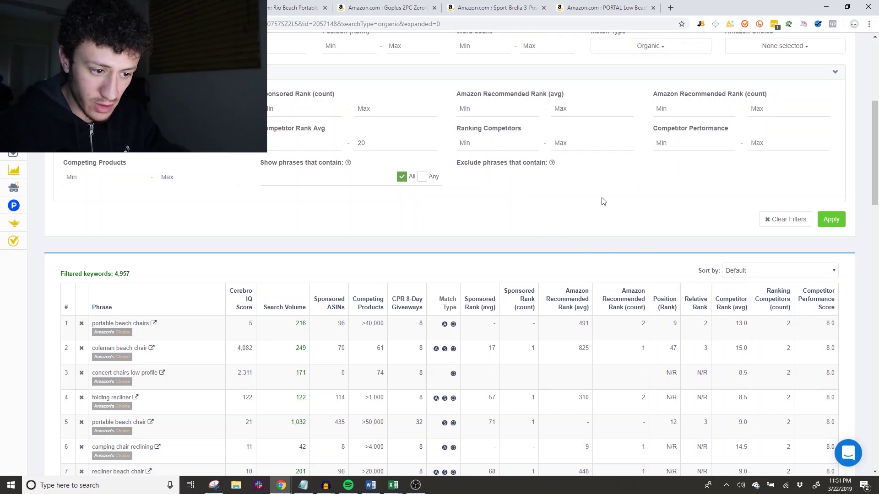
Set the minimum number of ranking competitors to 4 in the advanced keyword filters
{"action": "mouse_move", "coordinate": [706, 323]}
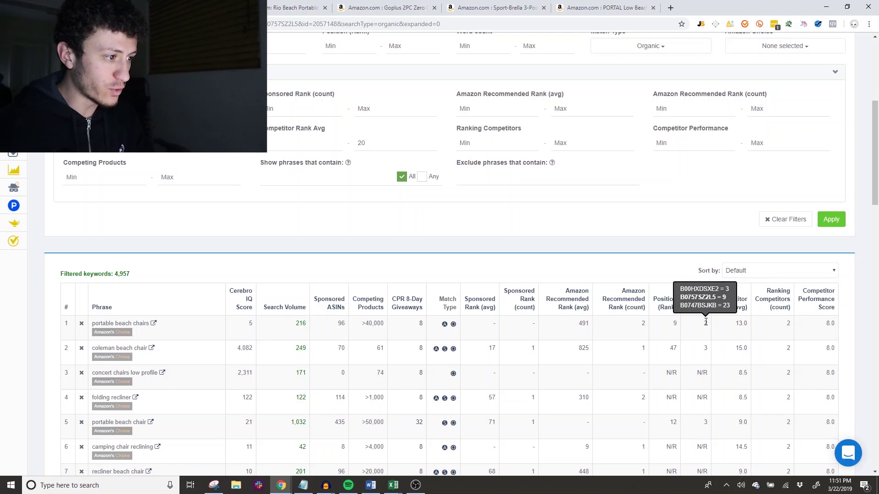
{"action": "scroll", "coordinate": [706, 322], "scroll_direction": "up", "scroll_amount": 5}
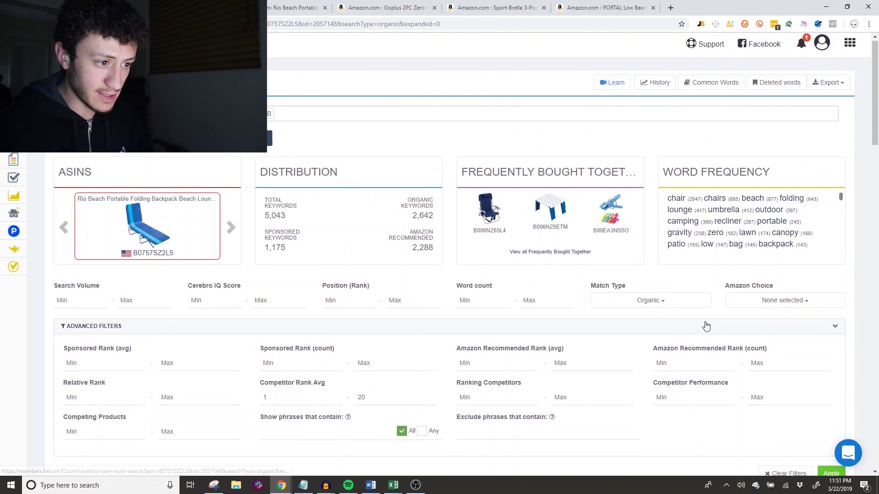
{"action": "scroll", "coordinate": [706, 322], "scroll_direction": "down", "scroll_amount": 5}
{"action": "scroll", "coordinate": [706, 322], "scroll_direction": "up", "scroll_amount": 1}
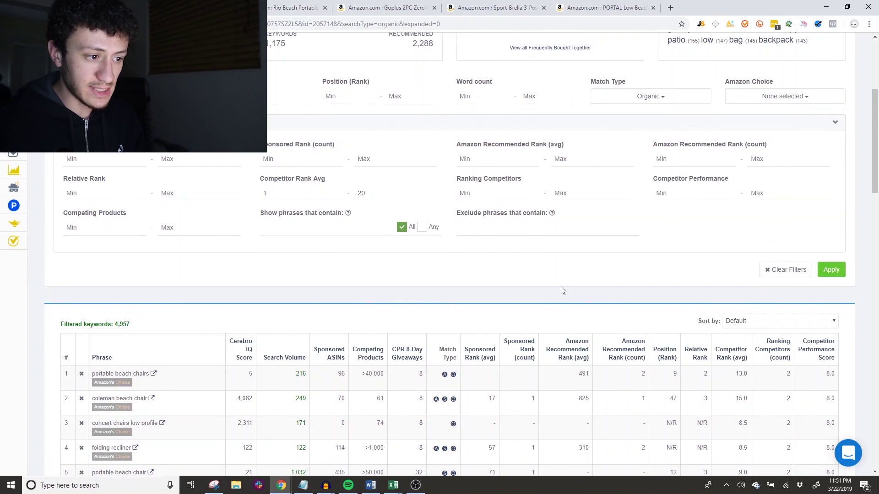
{"action": "left_click", "coordinate": [484, 197]}
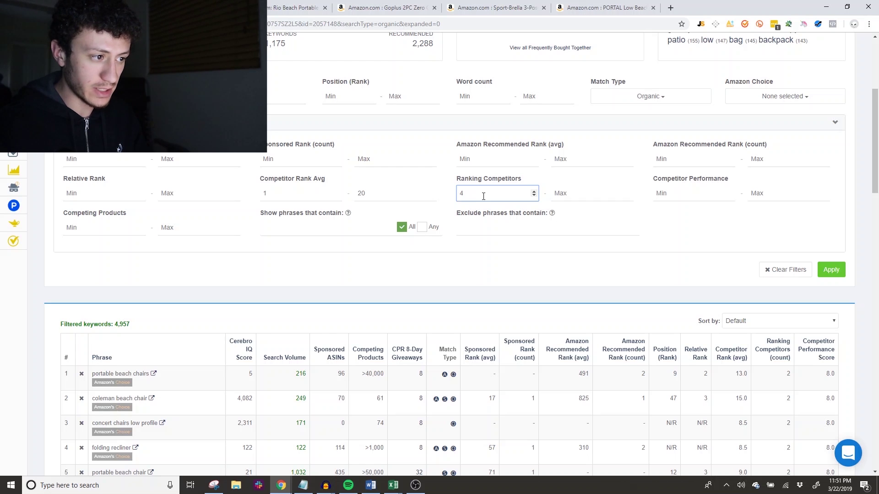
{"action": "type", "text": "4"}
Examine the advanced filter settings and the search volumes in the keyword table
{"action": "scroll", "coordinate": [694, 232], "scroll_direction": "up", "scroll_amount": 2}
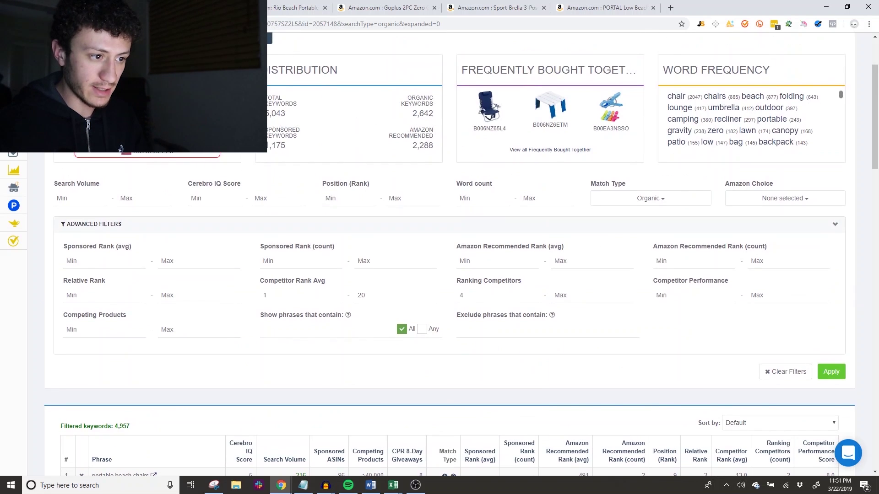
{"action": "scroll", "coordinate": [268, 149], "scroll_direction": "down", "scroll_amount": 4}
{"action": "scroll", "coordinate": [584, 180], "scroll_direction": "up", "scroll_amount": 1}
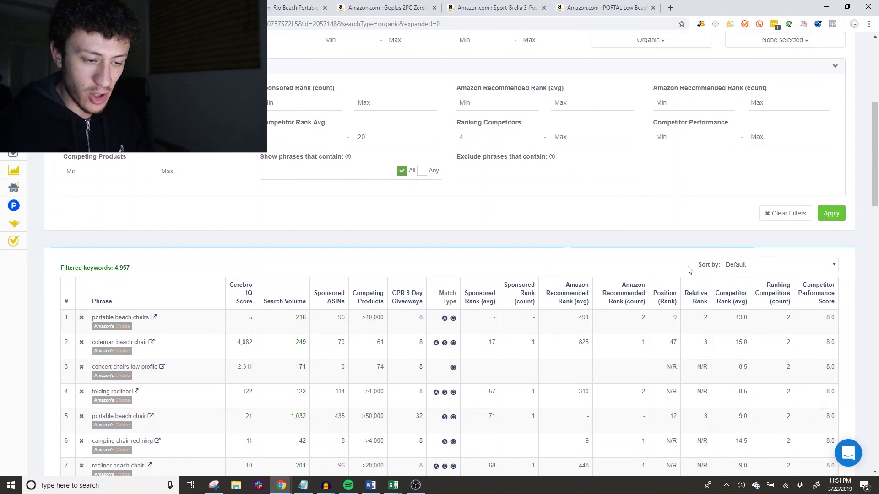
{"action": "scroll", "coordinate": [547, 261], "scroll_direction": "up", "scroll_amount": 1}
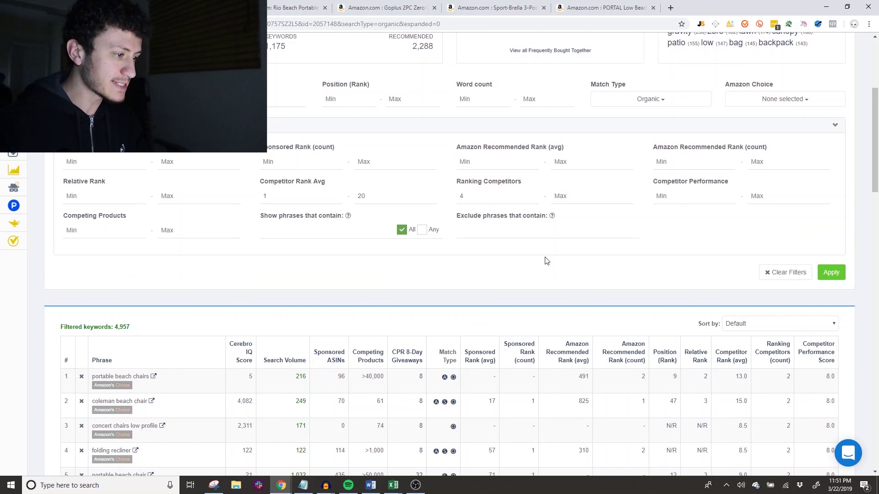
{"action": "scroll", "coordinate": [307, 277], "scroll_direction": "up", "scroll_amount": 2}
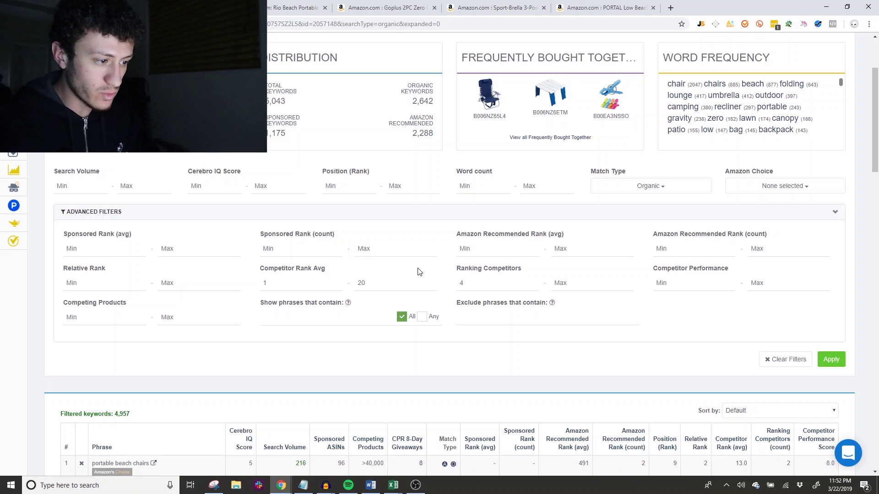
{"action": "scroll", "coordinate": [418, 272], "scroll_direction": "down", "scroll_amount": 1}
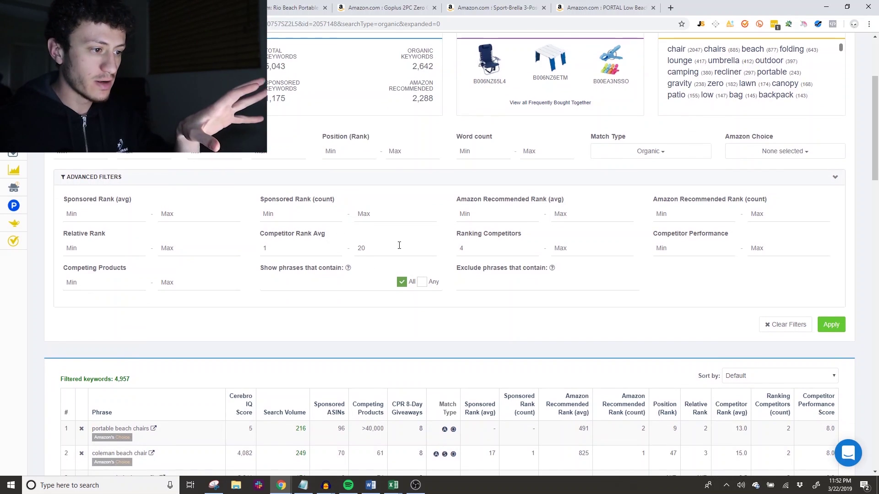
{"action": "scroll", "coordinate": [421, 277], "scroll_direction": "up", "scroll_amount": 2}
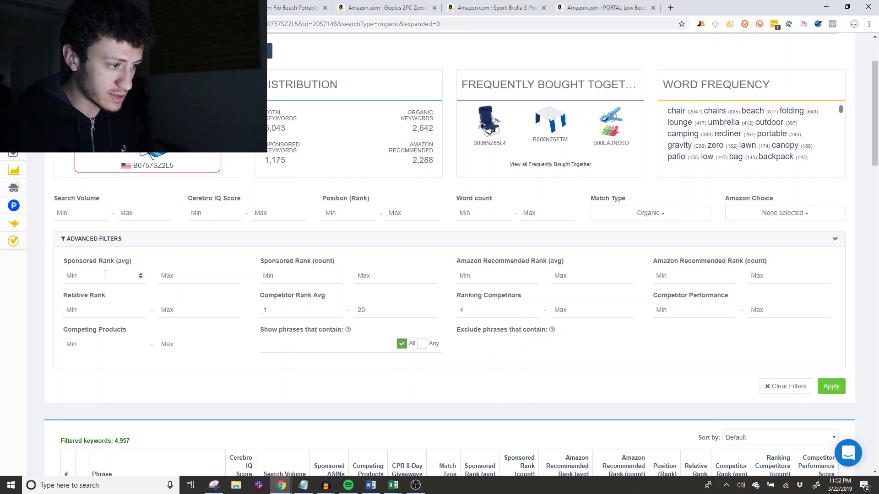
{"action": "scroll", "coordinate": [105, 273], "scroll_direction": "down", "scroll_amount": 4}
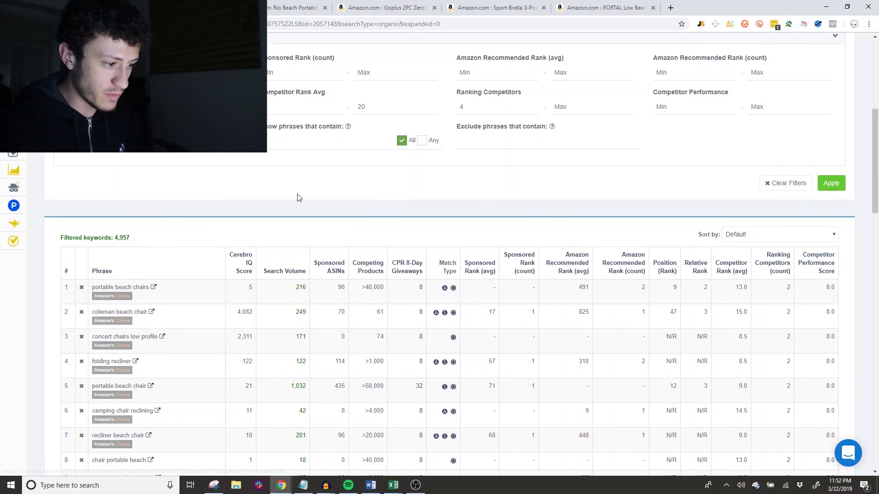
{"action": "scroll", "coordinate": [304, 389], "scroll_direction": "down", "scroll_amount": 14}
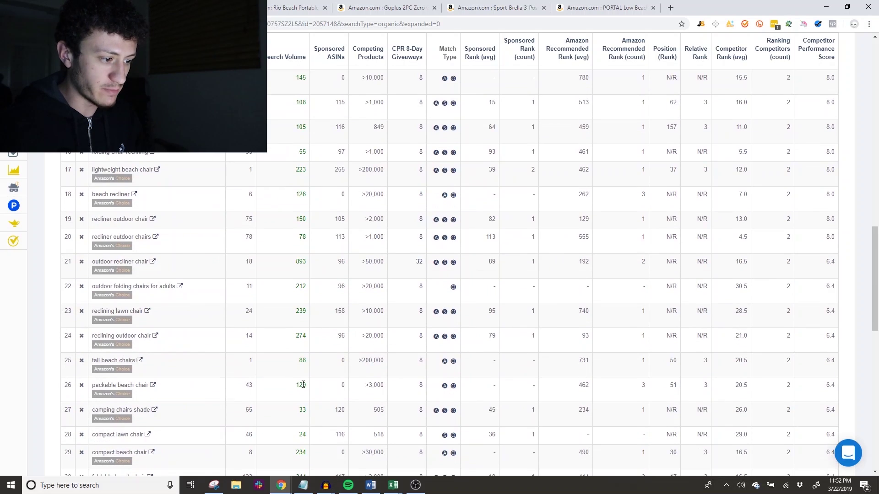
{"action": "scroll", "coordinate": [302, 388], "scroll_direction": "down", "scroll_amount": 8}
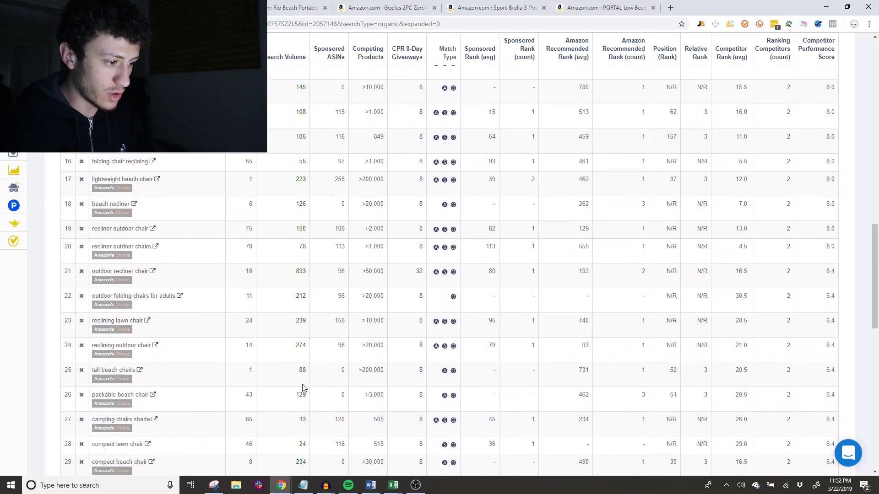
Set the minimum search volume to 400 and apply the keyword filters
{"action": "key", "text": "Home"}
{"action": "scroll", "coordinate": [303, 389], "scroll_direction": "up", "scroll_amount": 6}
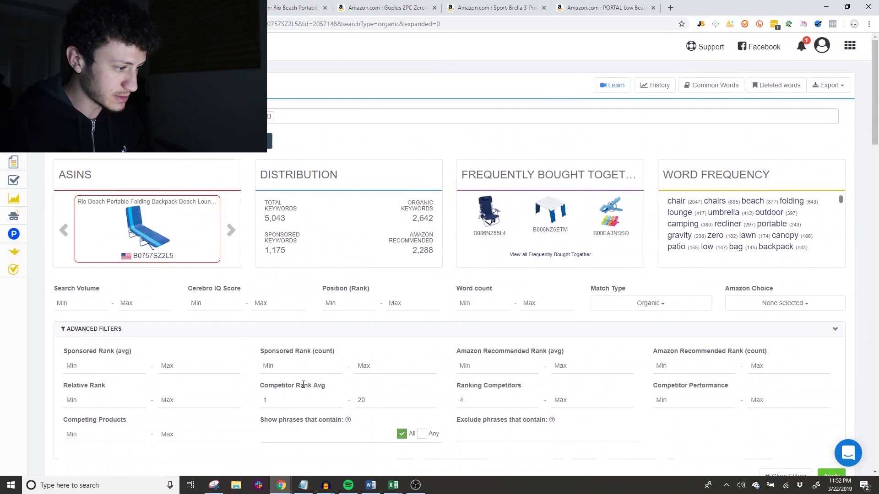
{"action": "scroll", "coordinate": [212, 412], "scroll_direction": "down", "scroll_amount": 3}
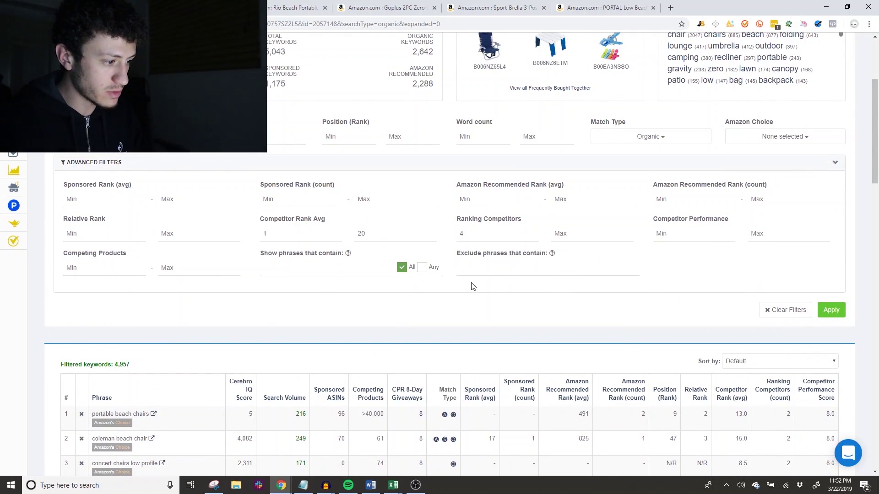
{"action": "left_click", "coordinate": [830, 310]}
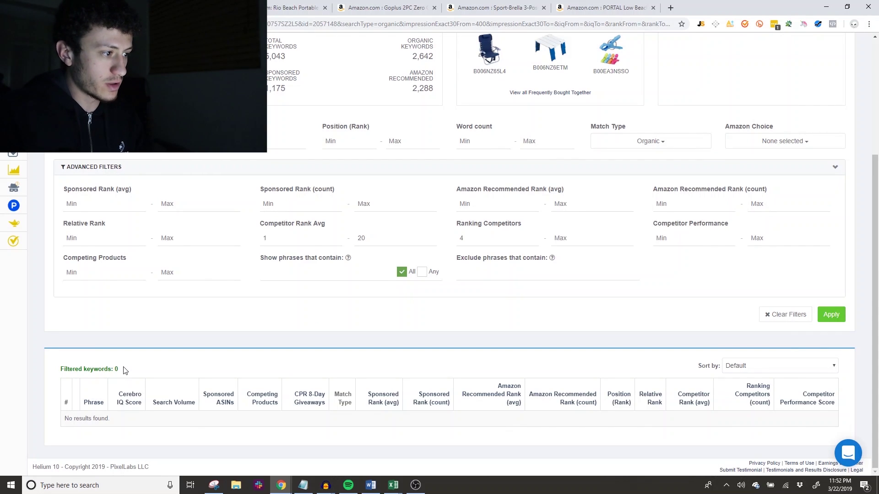
Filter the keywords to at least 2 ranking competitors and a minimum search volume of 150
{"action": "scroll", "coordinate": [124, 370], "scroll_direction": "up", "scroll_amount": 1}
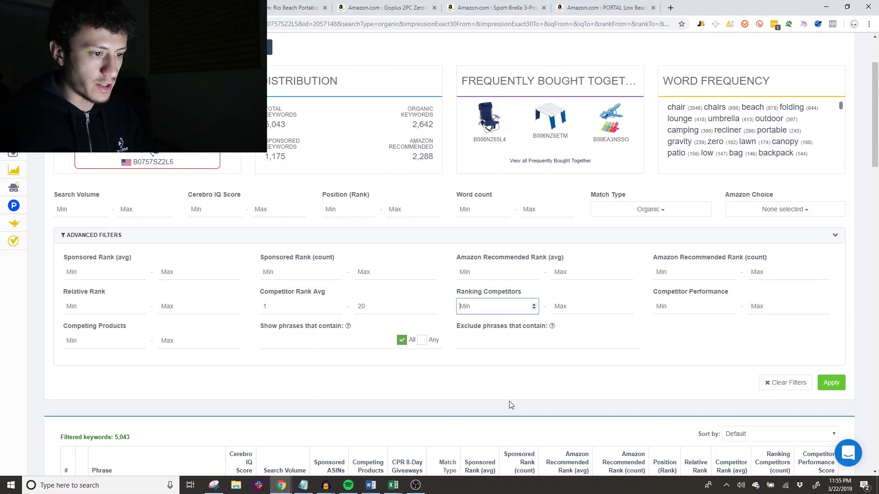
{"action": "type", "text": "2"}
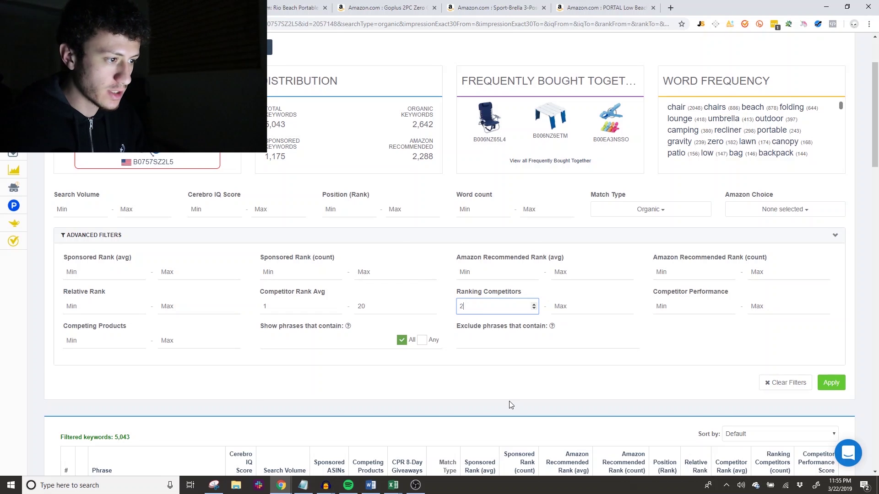
{"action": "scroll", "coordinate": [511, 405], "scroll_direction": "down", "scroll_amount": 1}
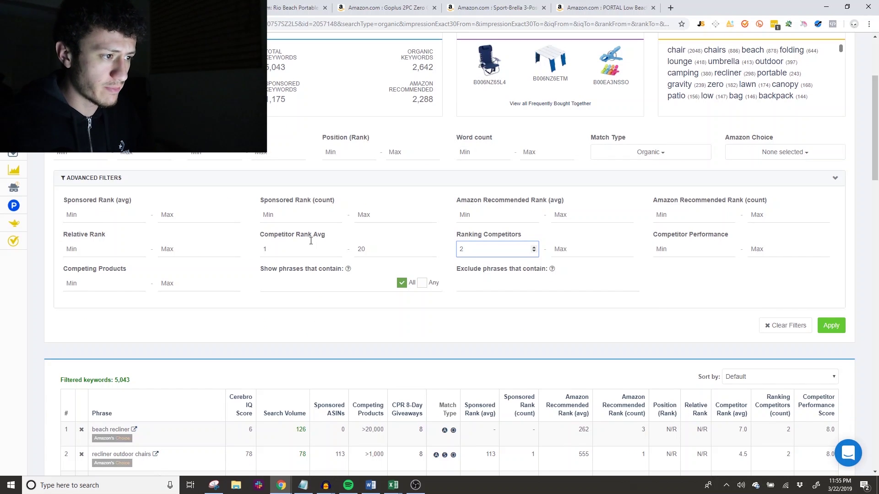
{"action": "scroll", "coordinate": [350, 260], "scroll_direction": "up", "scroll_amount": 2}
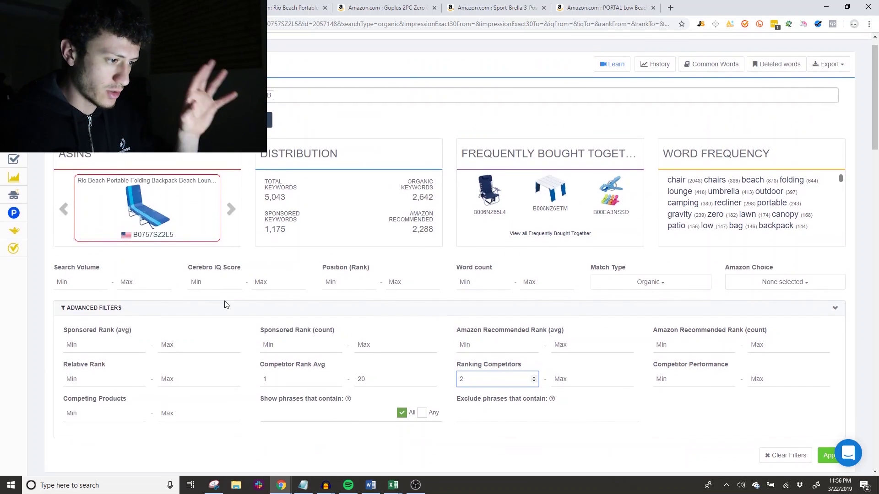
{"action": "scroll", "coordinate": [225, 304], "scroll_direction": "down", "scroll_amount": 3}
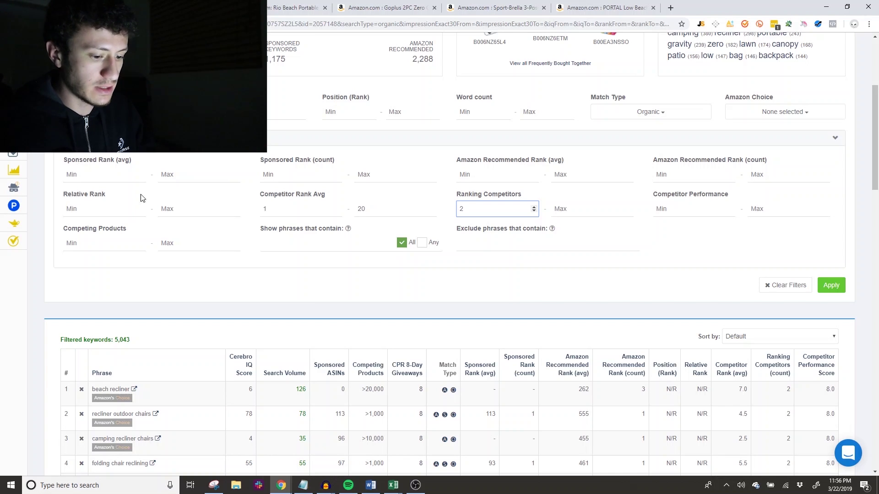
{"action": "left_click", "coordinate": [833, 287]}
Examine the filtered keywords' search volumes, competing products and competitor ranks, including the relative rank of "portable beach chair"
{"action": "scroll", "coordinate": [834, 289], "scroll_direction": "down", "scroll_amount": 2}
{"action": "scroll", "coordinate": [833, 289], "scroll_direction": "down", "scroll_amount": 1}
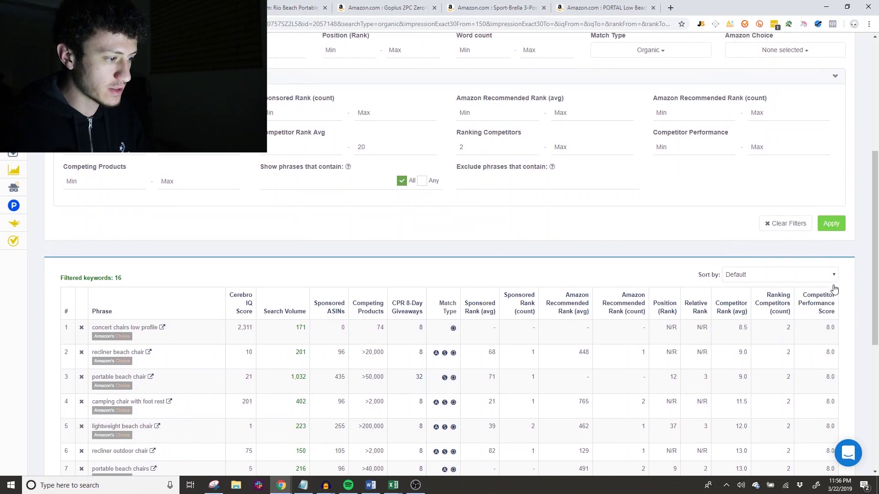
{"action": "scroll", "coordinate": [182, 290], "scroll_direction": "down", "scroll_amount": 3}
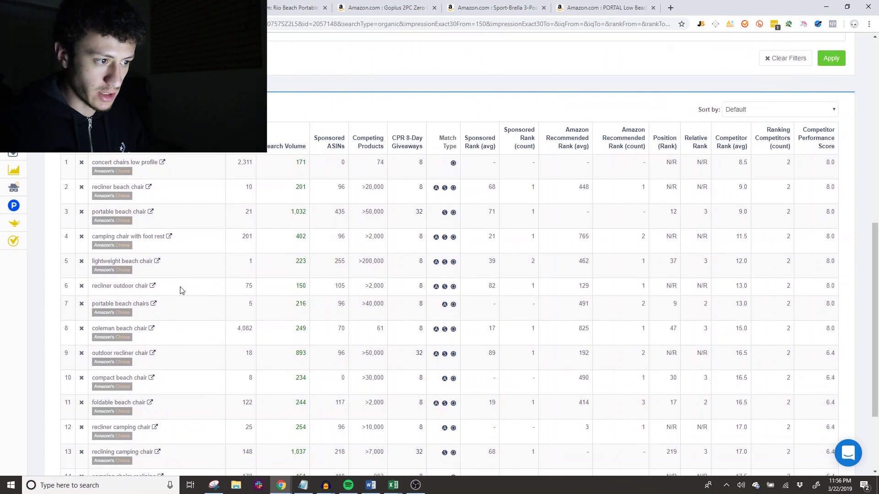
{"action": "scroll", "coordinate": [182, 291], "scroll_direction": "up", "scroll_amount": 4}
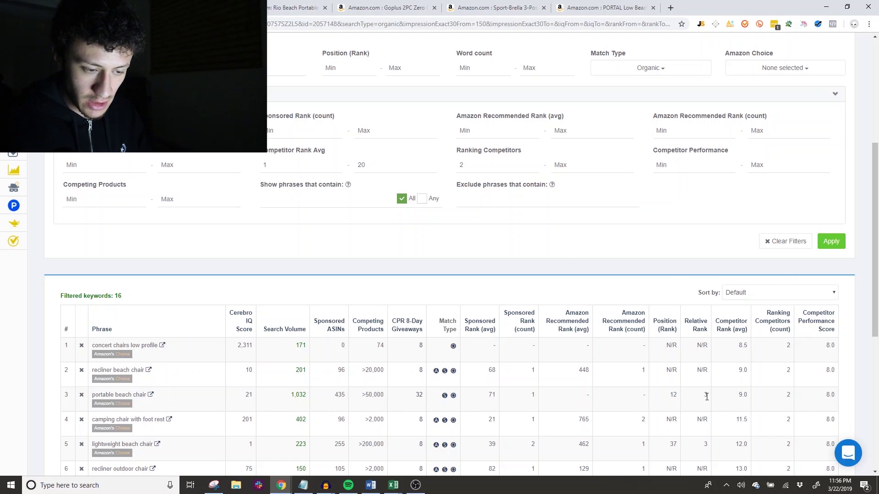
{"action": "mouse_move", "coordinate": [707, 397]}
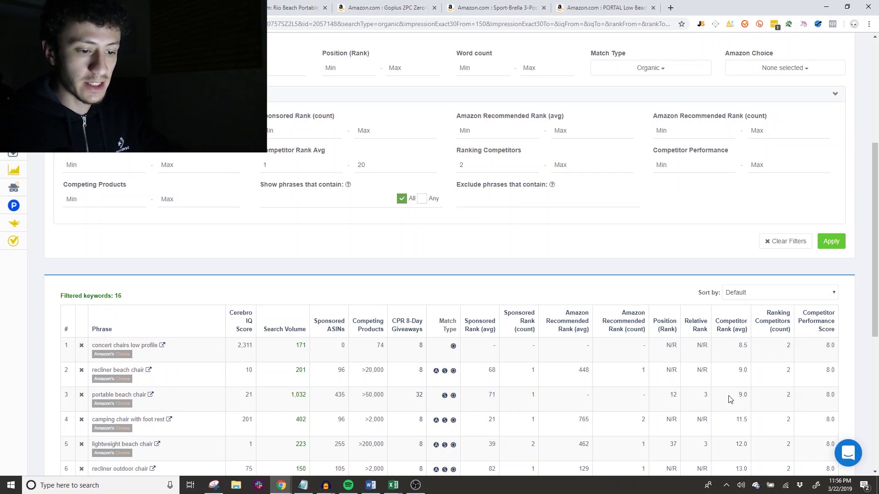
{"action": "scroll", "coordinate": [509, 403], "scroll_direction": "up", "scroll_amount": 2}
{"action": "scroll", "coordinate": [509, 403], "scroll_direction": "down", "scroll_amount": 4}
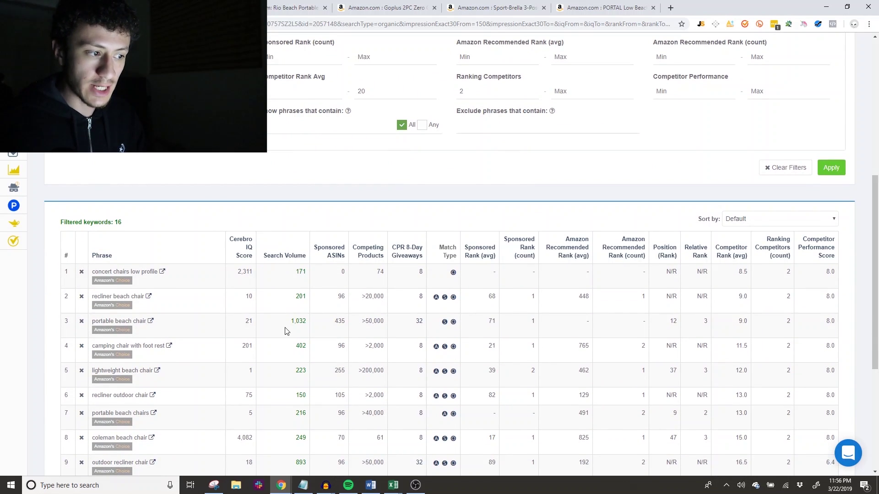
{"action": "scroll", "coordinate": [285, 331], "scroll_direction": "down", "scroll_amount": 1}
{"action": "scroll", "coordinate": [241, 272], "scroll_direction": "down", "scroll_amount": 4}
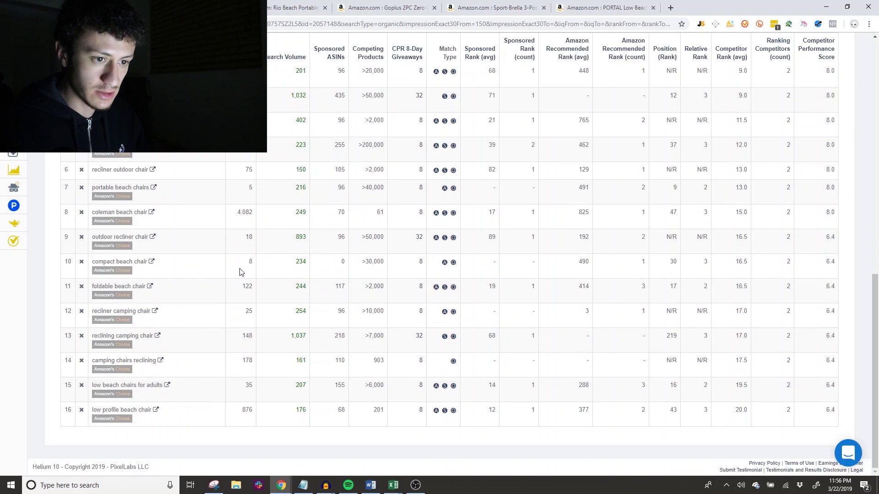
{"action": "scroll", "coordinate": [241, 272], "scroll_direction": "up", "scroll_amount": 5}
{"action": "scroll", "coordinate": [803, 282], "scroll_direction": "up", "scroll_amount": 7}
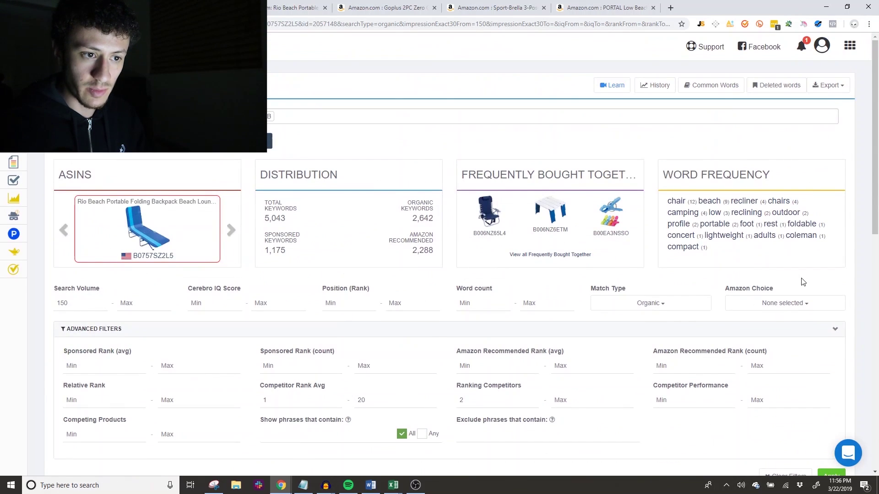
Open the export options for the filtered keywords and review the beach and camping chair phrases through the end of the list
{"action": "left_click", "coordinate": [831, 85]}
{"action": "scroll", "coordinate": [851, 336], "scroll_direction": "down", "scroll_amount": 7}
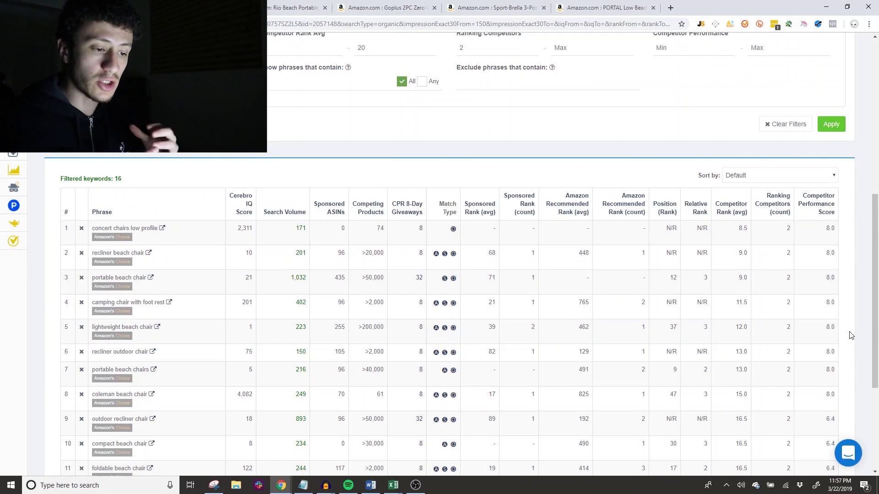
{"action": "scroll", "coordinate": [851, 336], "scroll_direction": "down", "scroll_amount": 2}
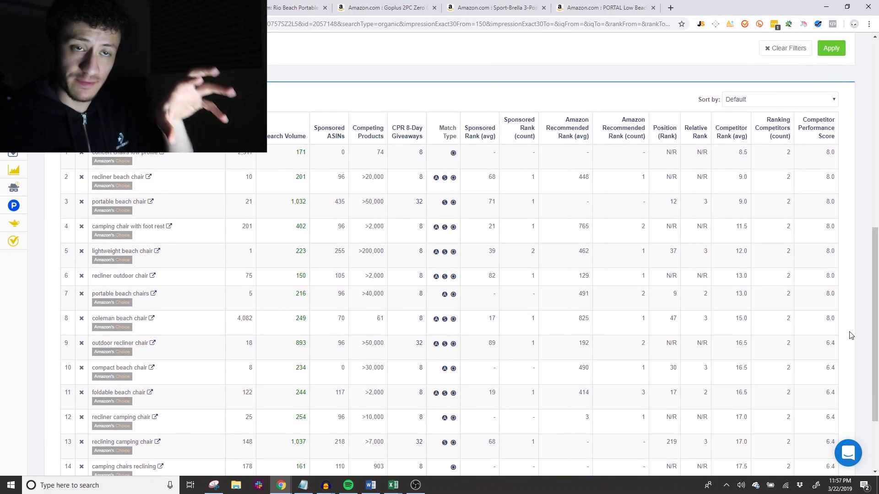
{"action": "scroll", "coordinate": [851, 336], "scroll_direction": "up", "scroll_amount": 2}
{"action": "scroll", "coordinate": [851, 335], "scroll_direction": "down", "scroll_amount": 3}
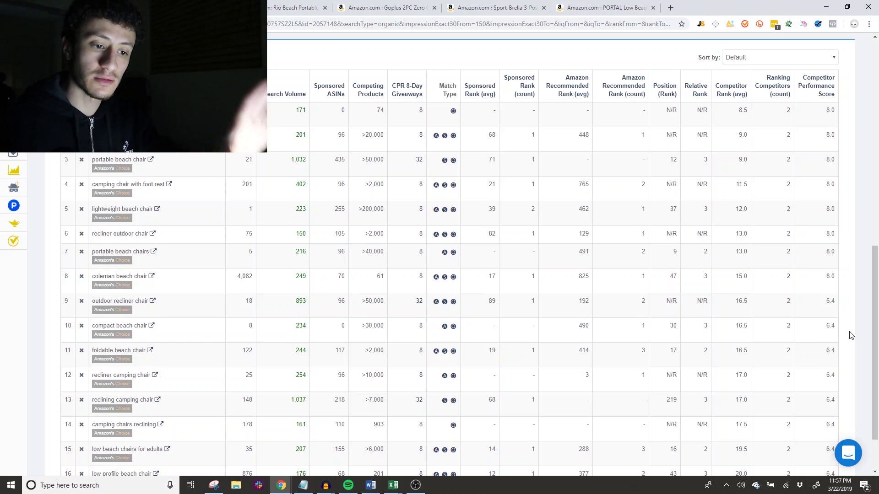
{"action": "scroll", "coordinate": [850, 335], "scroll_direction": "up", "scroll_amount": 1}
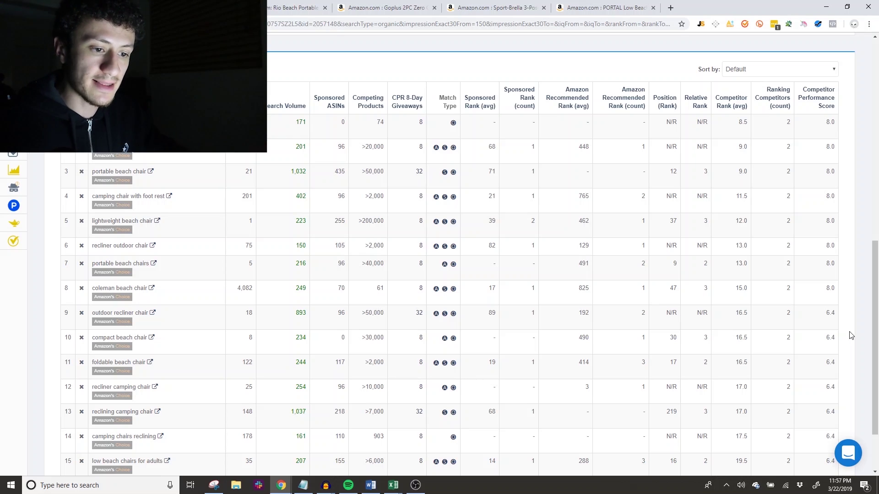
{"action": "scroll", "coordinate": [850, 336], "scroll_direction": "up", "scroll_amount": 1}
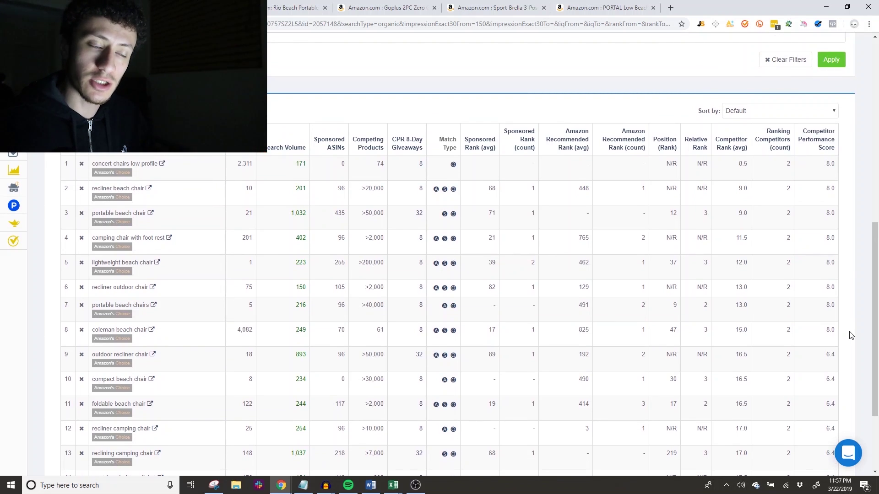
{"action": "scroll", "coordinate": [850, 335], "scroll_direction": "down", "scroll_amount": 1}
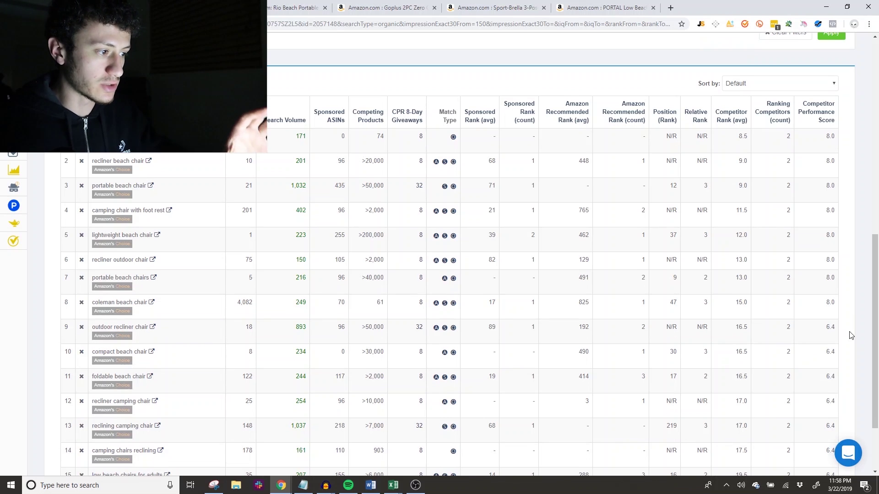
{"action": "scroll", "coordinate": [850, 335], "scroll_direction": "down", "scroll_amount": 2}
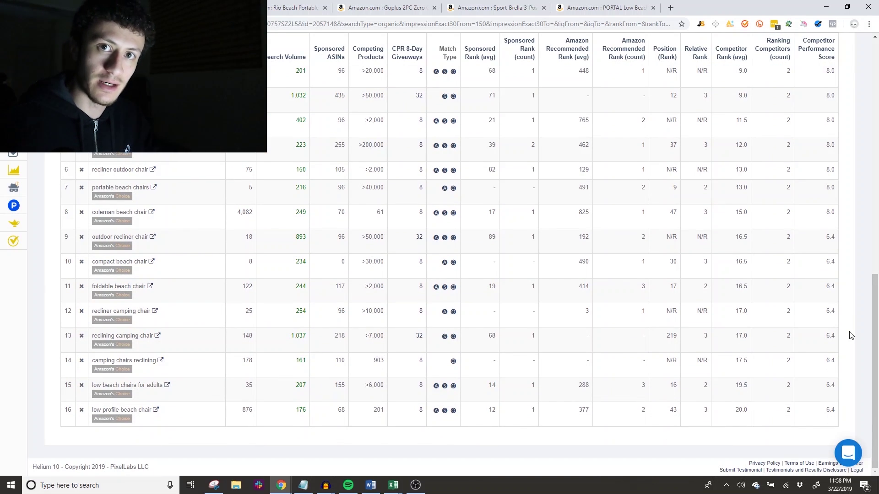
{"action": "scroll", "coordinate": [850, 336], "scroll_direction": "up", "scroll_amount": 3}
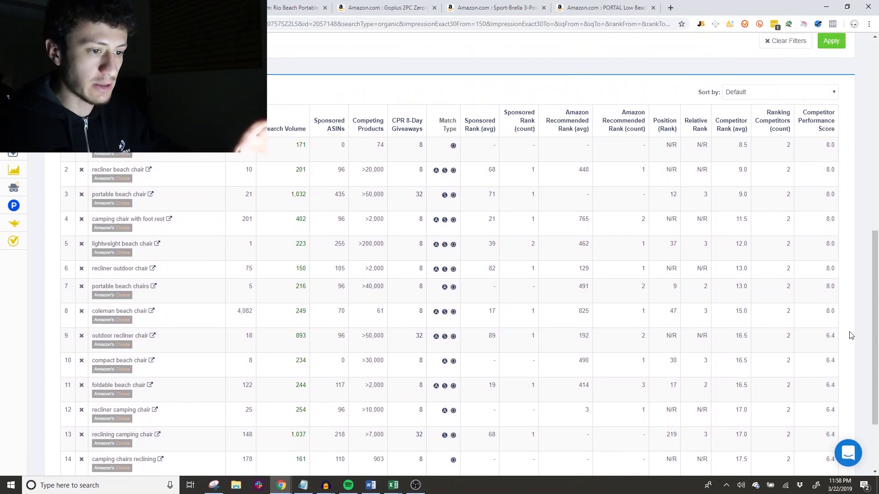
{"action": "scroll", "coordinate": [850, 336], "scroll_direction": "down", "scroll_amount": 2}
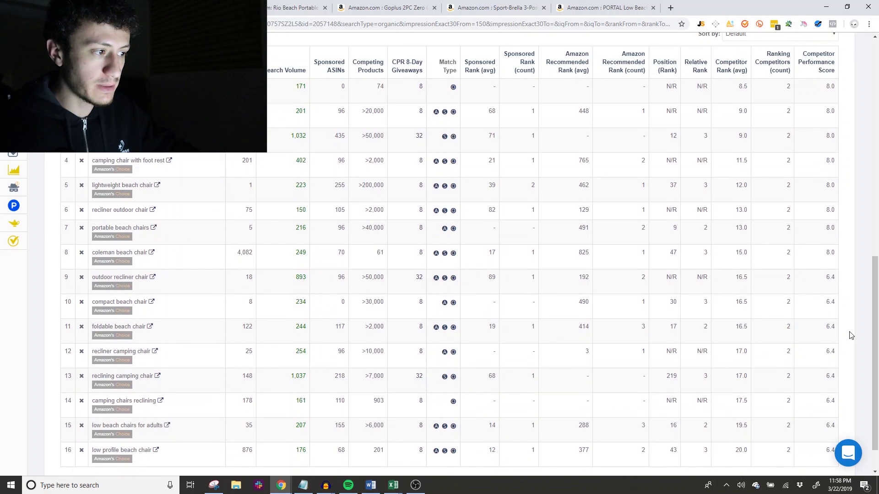
{"action": "scroll", "coordinate": [850, 336], "scroll_direction": "down", "scroll_amount": 1}
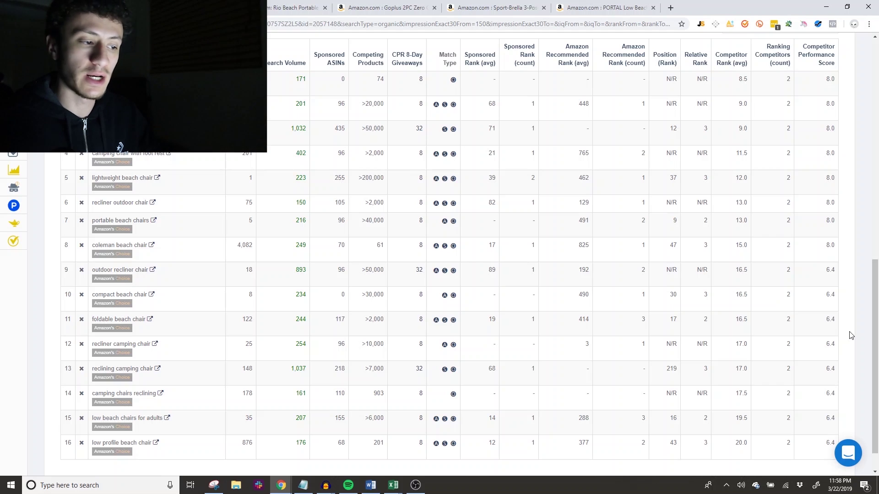
{"action": "scroll", "coordinate": [850, 336], "scroll_direction": "down", "scroll_amount": 1}
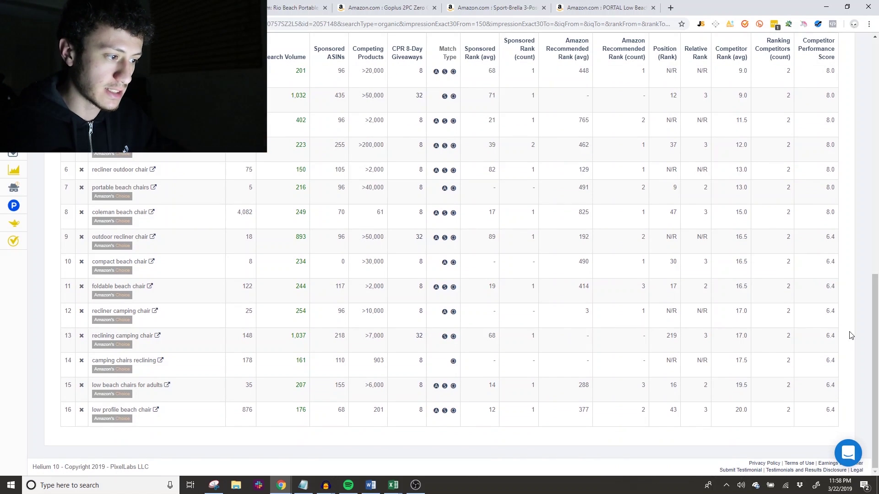
{"action": "scroll", "coordinate": [850, 335], "scroll_direction": "up", "scroll_amount": 1}
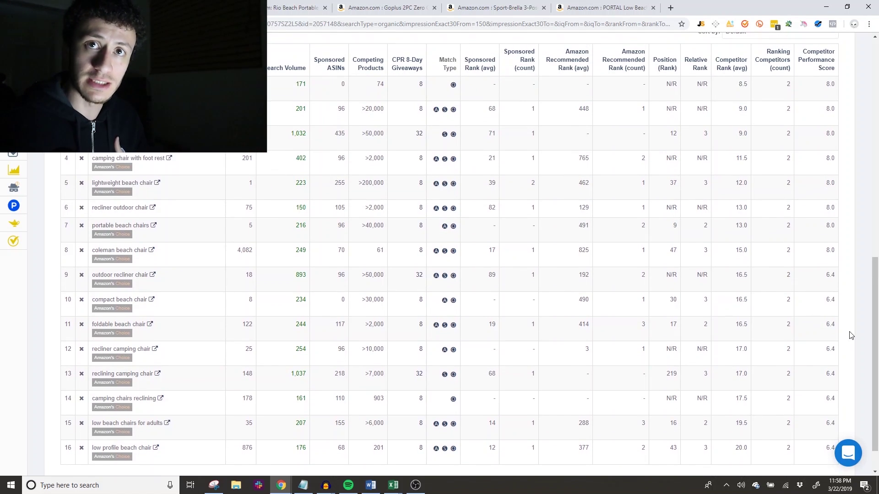